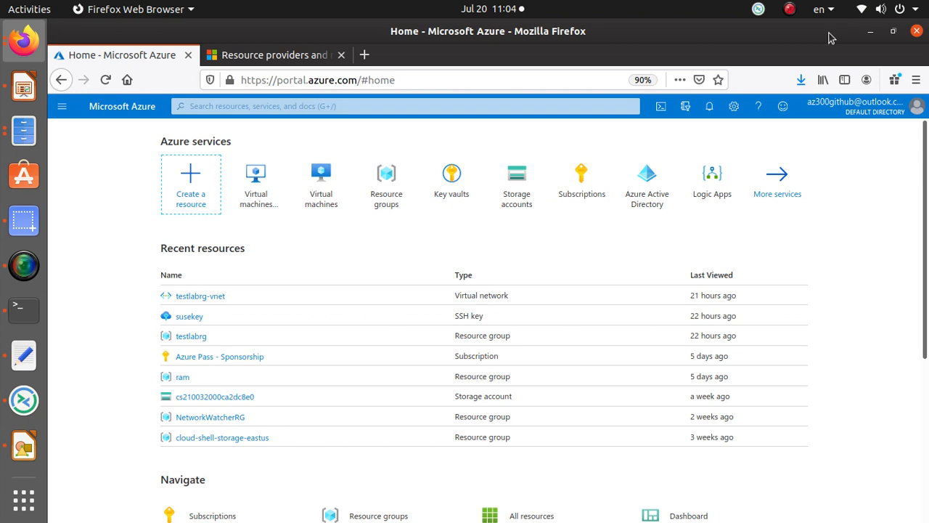
# Step: Search 'virtual', open Virtual machines, and start a new VM via Add > Virtual machine
pyautogui.click(242, 106)
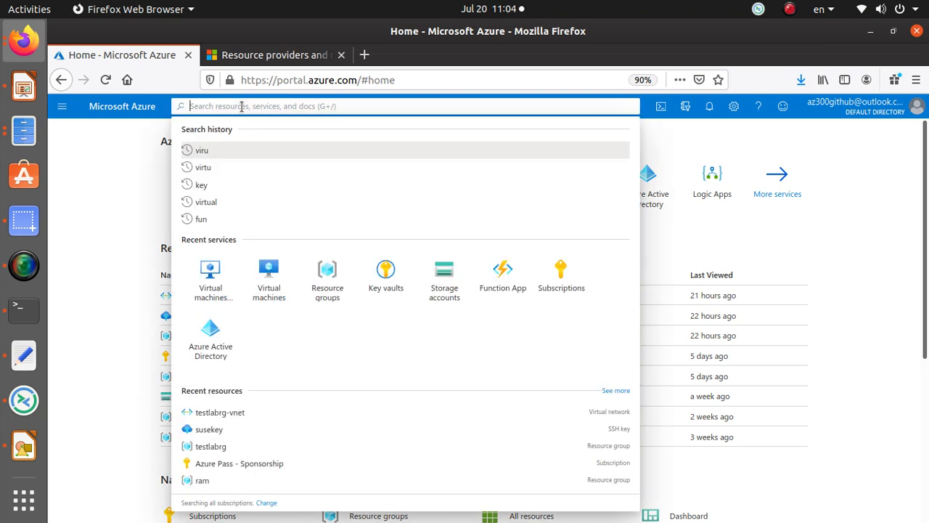
pyautogui.write('virtual')
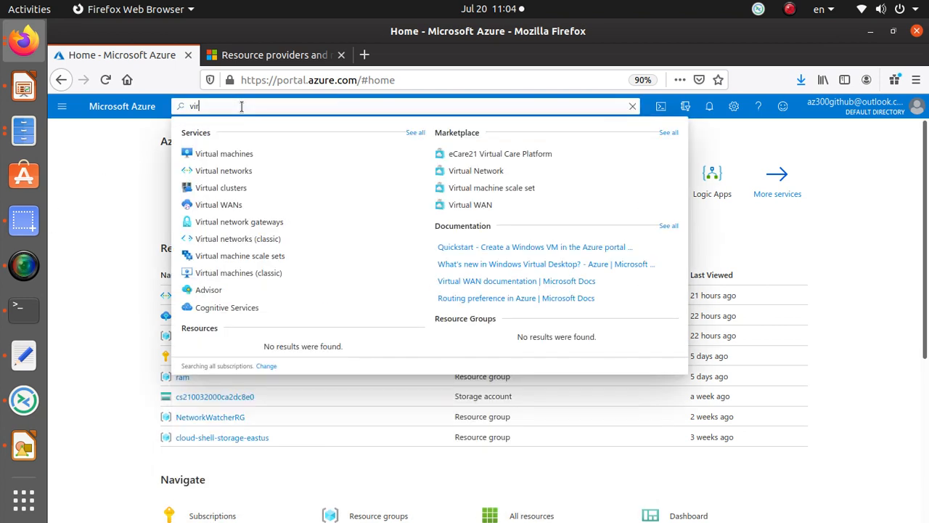
pyautogui.click(222, 155)
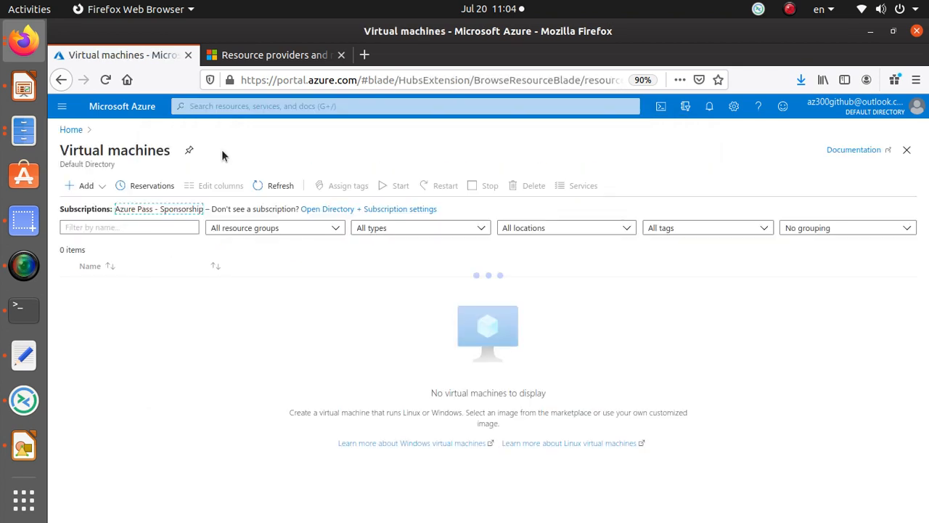
pyautogui.click(82, 187)
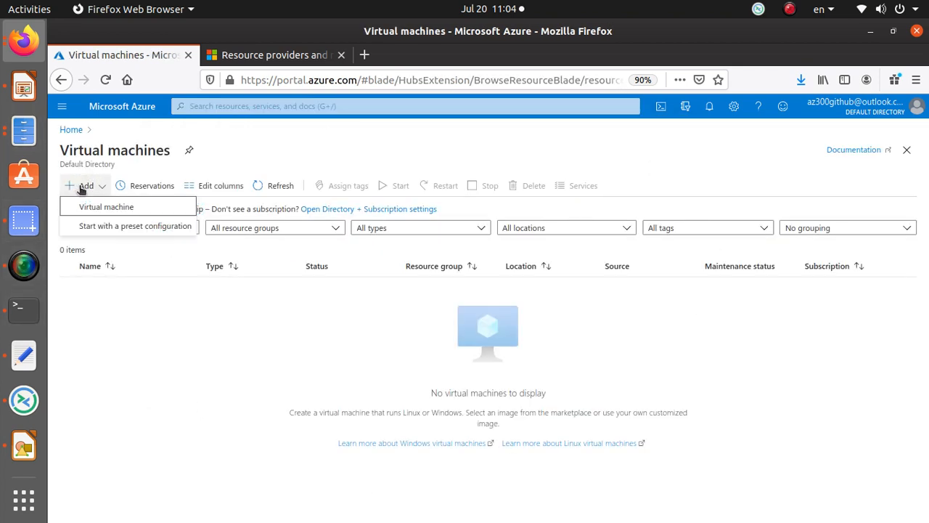
pyautogui.click(120, 207)
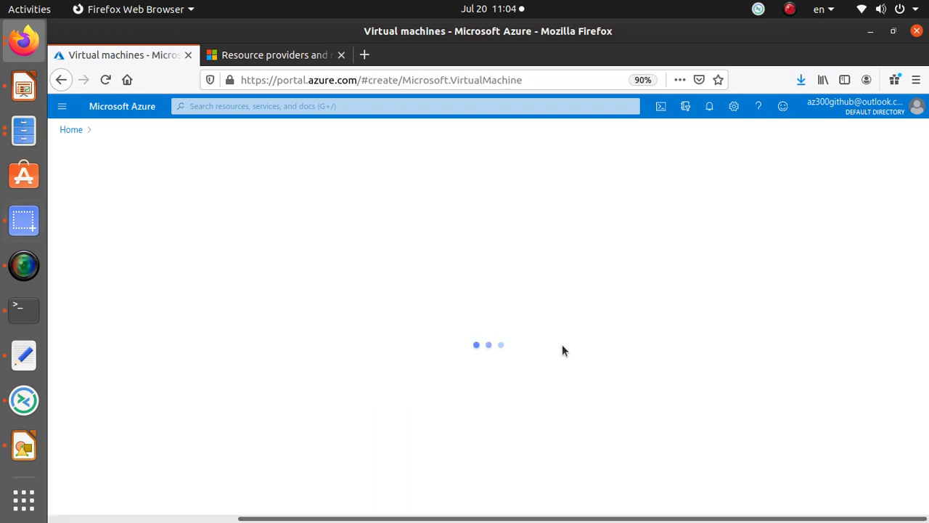
pyautogui.scroll(-1, 276, 342)
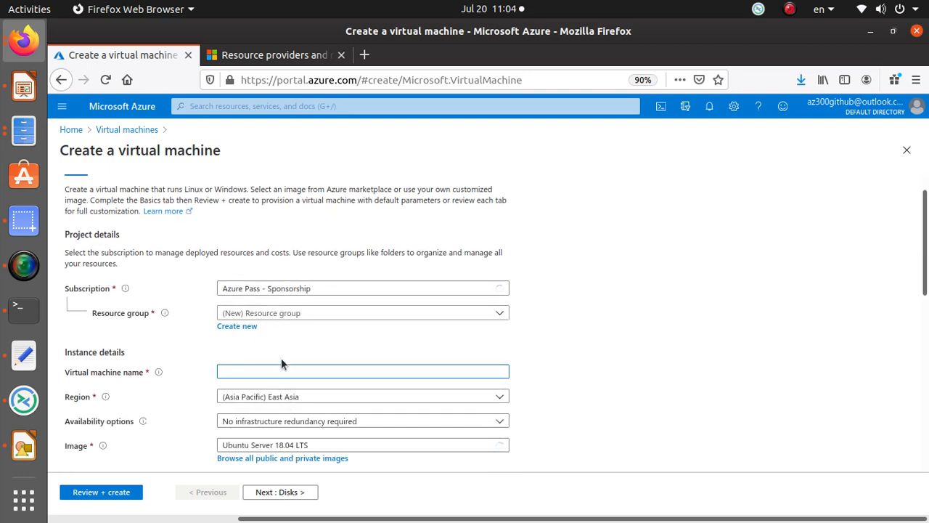
# Step: Set resource group testlabrg, VM name centos, and image CentOS-based 8.1
pyautogui.click(267, 313)
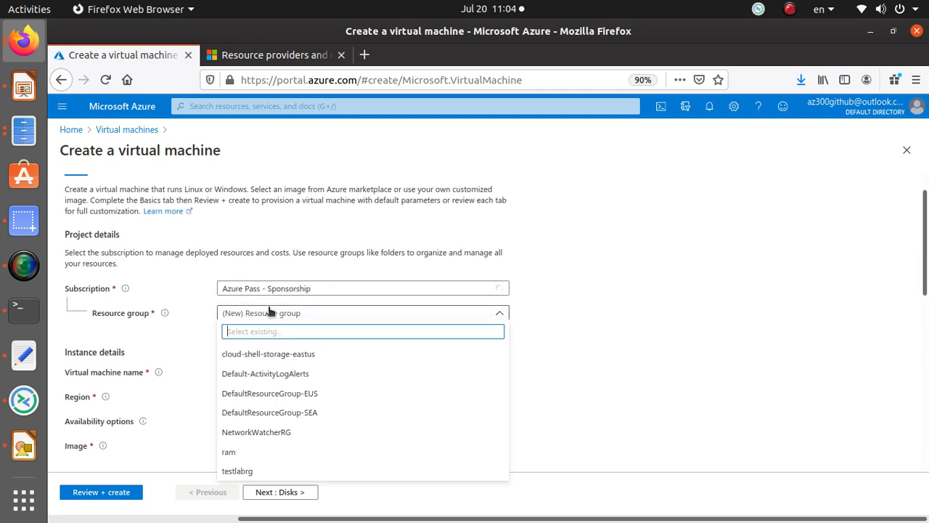
pyautogui.click(247, 471)
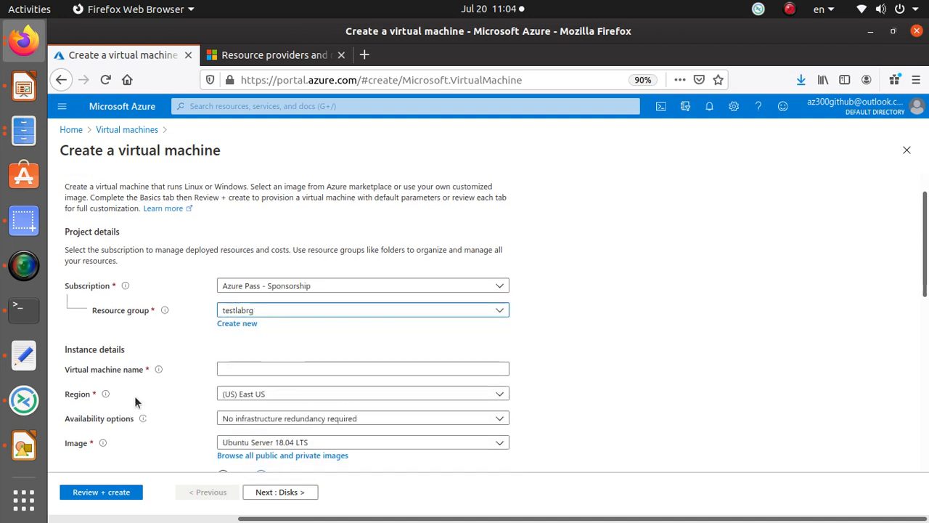
pyautogui.scroll(-2, 211, 291)
pyautogui.click(246, 306)
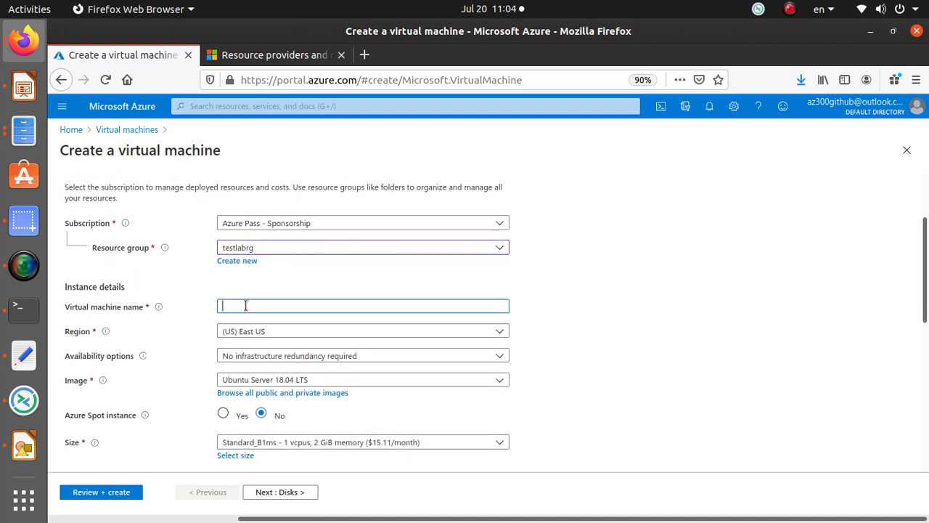
pyautogui.write('centos')
pyautogui.scroll(-2, 280, 326)
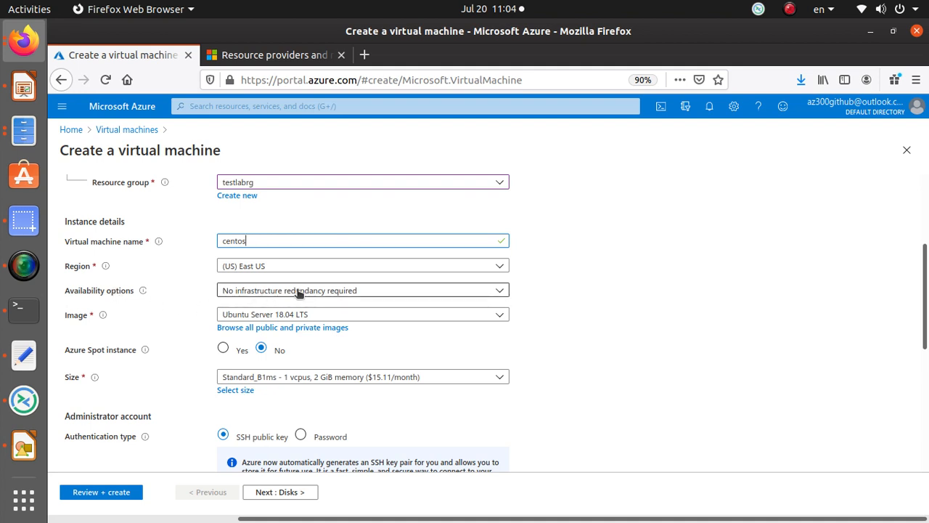
pyautogui.click(305, 318)
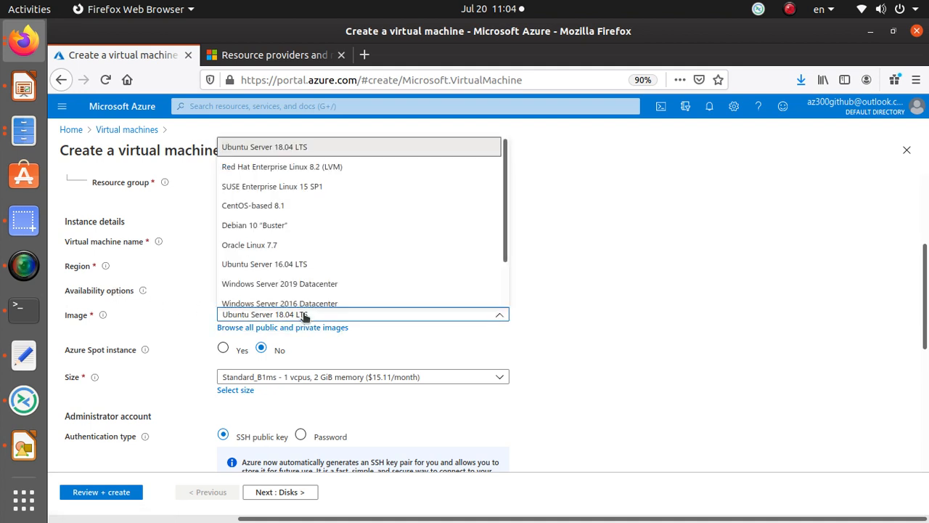
pyautogui.click(278, 207)
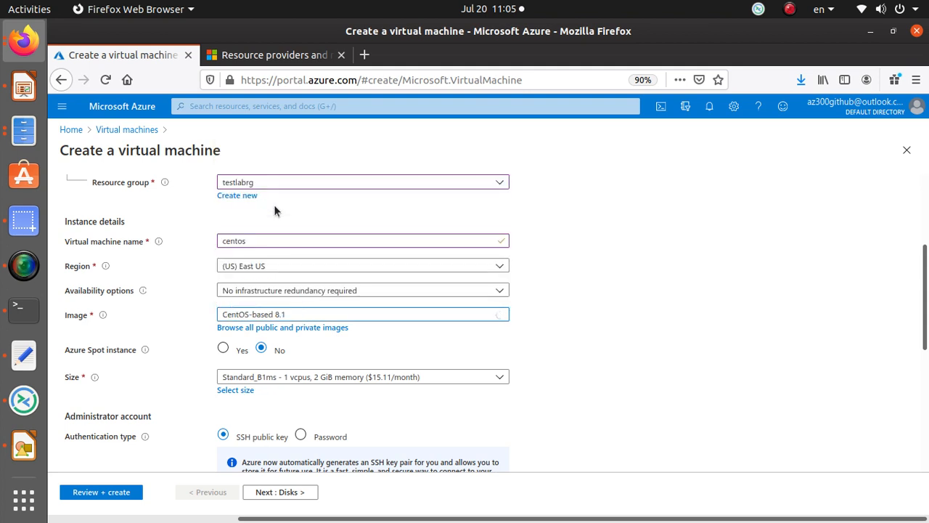
pyautogui.scroll(-2, 598, 349)
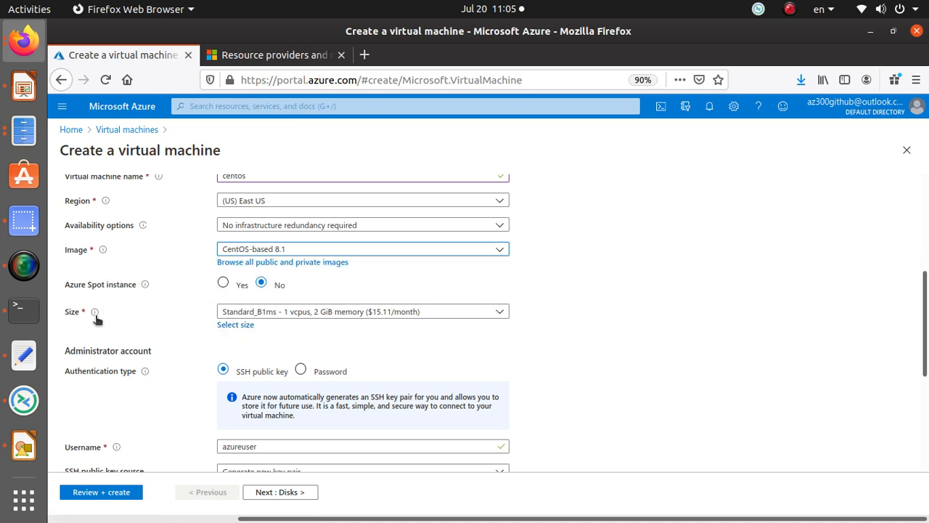
pyautogui.moveTo(95, 315)
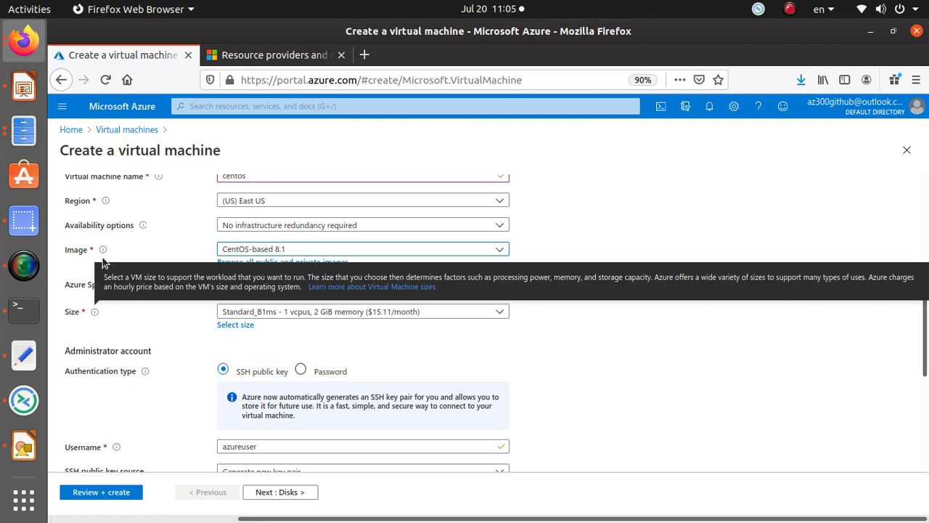
pyautogui.moveTo(103, 251)
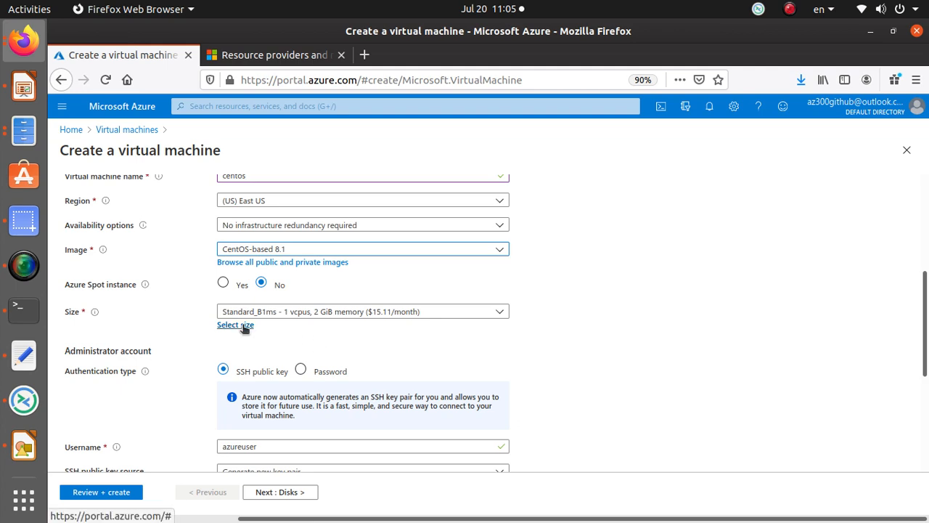
pyautogui.scroll(-3, 424, 314)
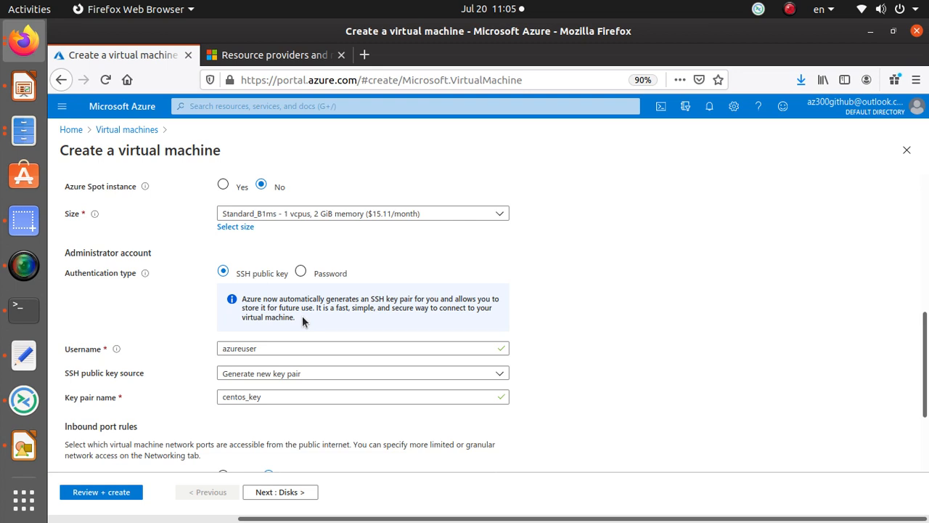
pyautogui.click(301, 374)
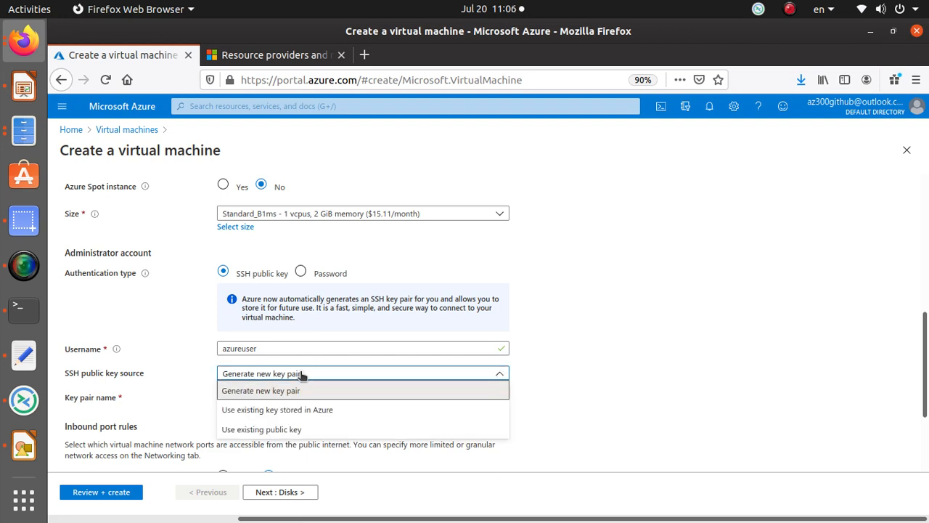
pyautogui.click(302, 374)
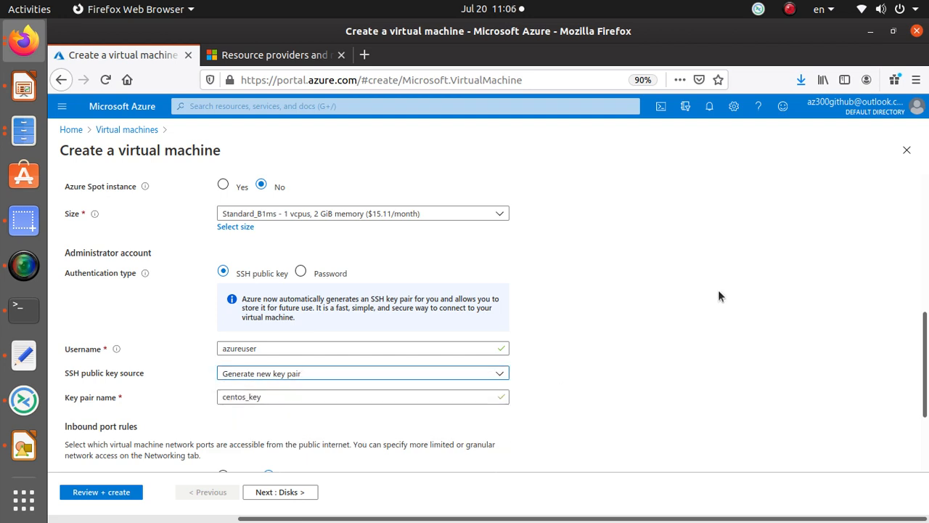
pyautogui.scroll(-1, 717, 291)
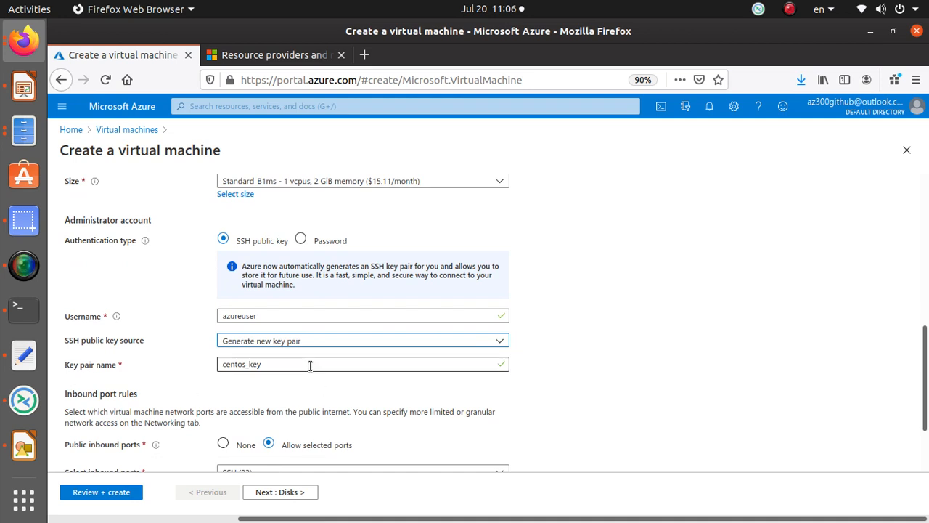
pyautogui.scroll(-3, 309, 367)
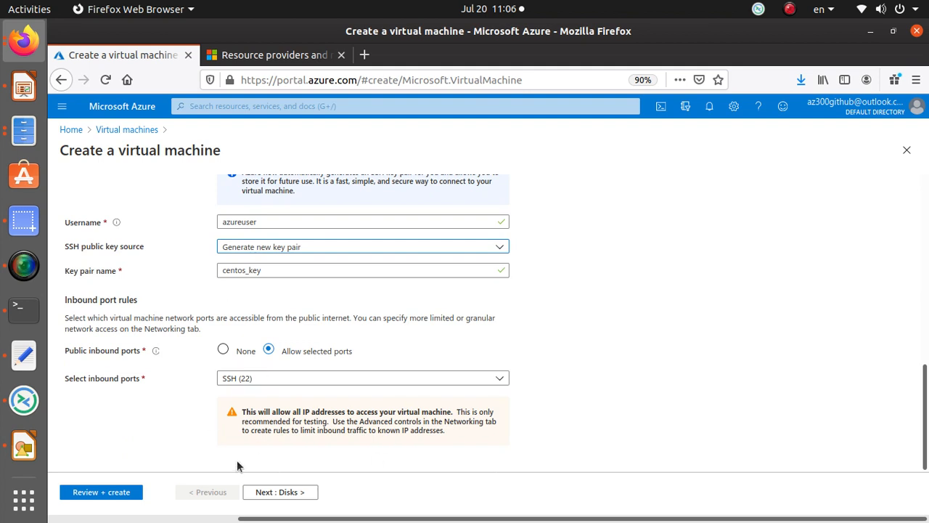
# Step: On the Disks step, set the OS disk type to Standard HDD
pyautogui.click(287, 492)
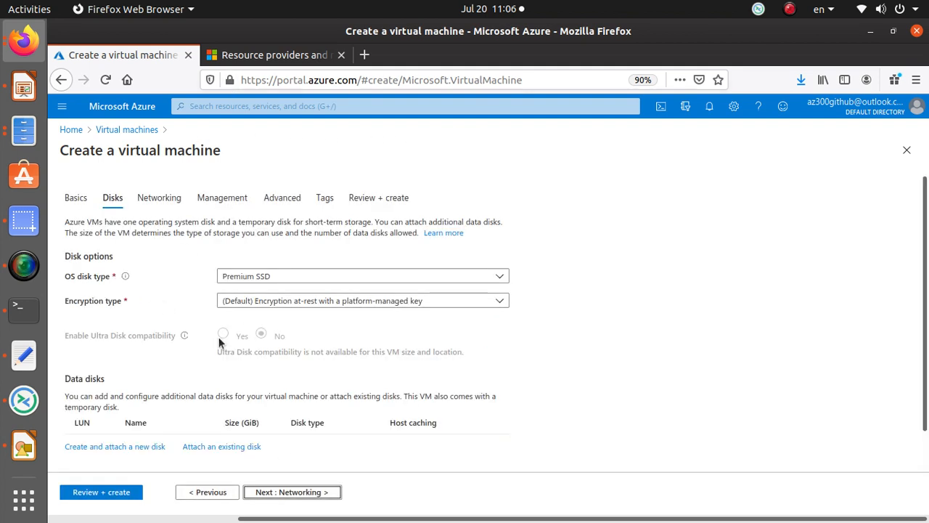
pyautogui.click(287, 277)
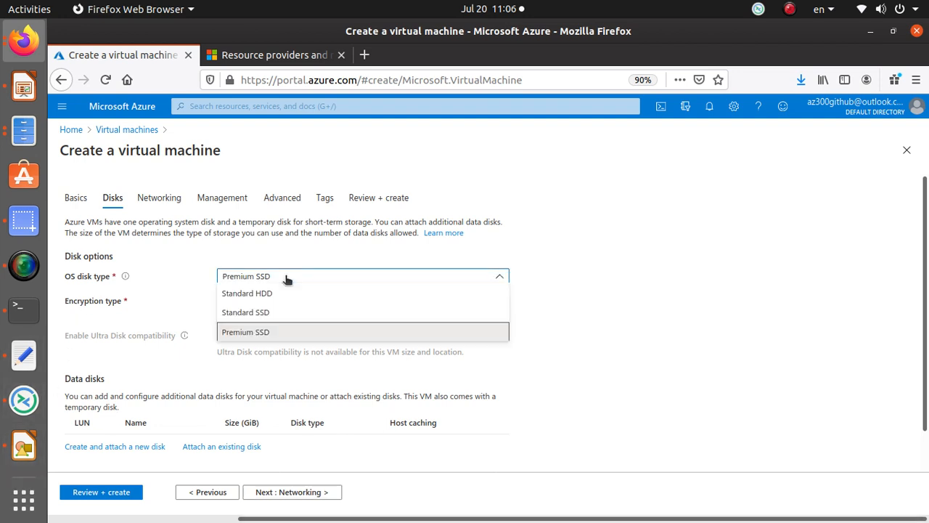
pyautogui.click(270, 314)
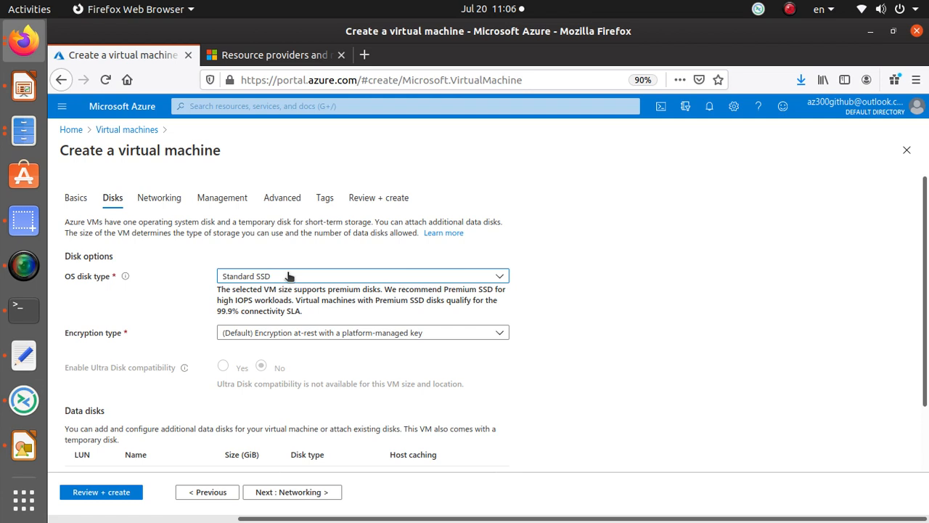
pyautogui.click(288, 275)
pyautogui.click(281, 295)
pyautogui.scroll(-2, 244, 298)
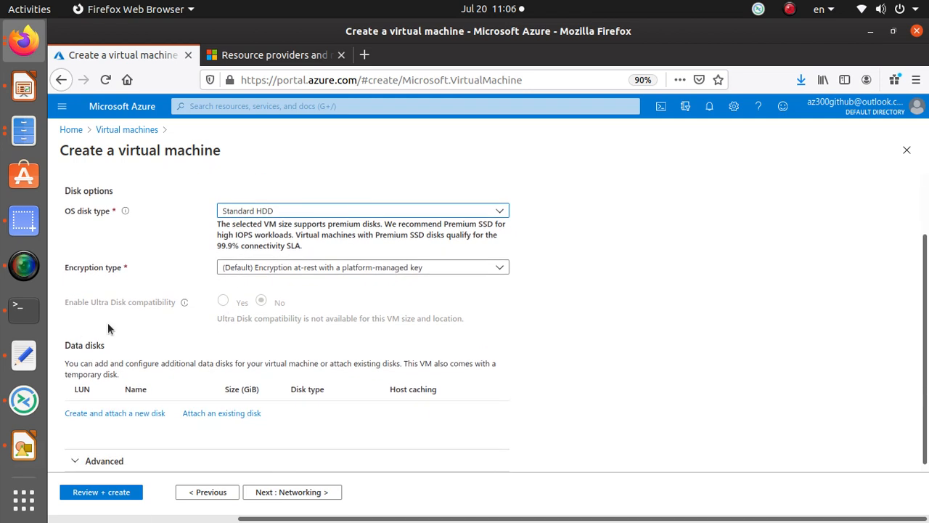
# Step: Keep SSH (22) inbound allowed with no load balancing, then continue to Management
pyautogui.click(308, 496)
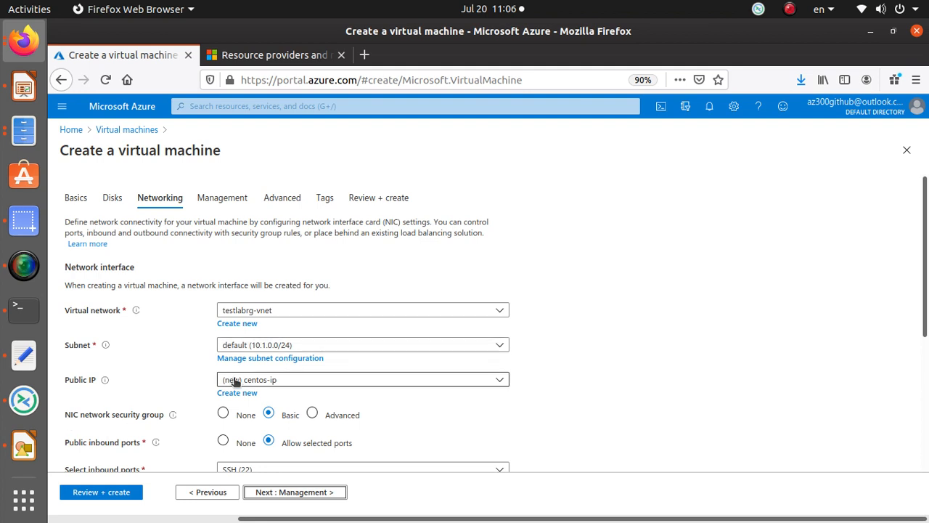
pyautogui.scroll(-2, 250, 379)
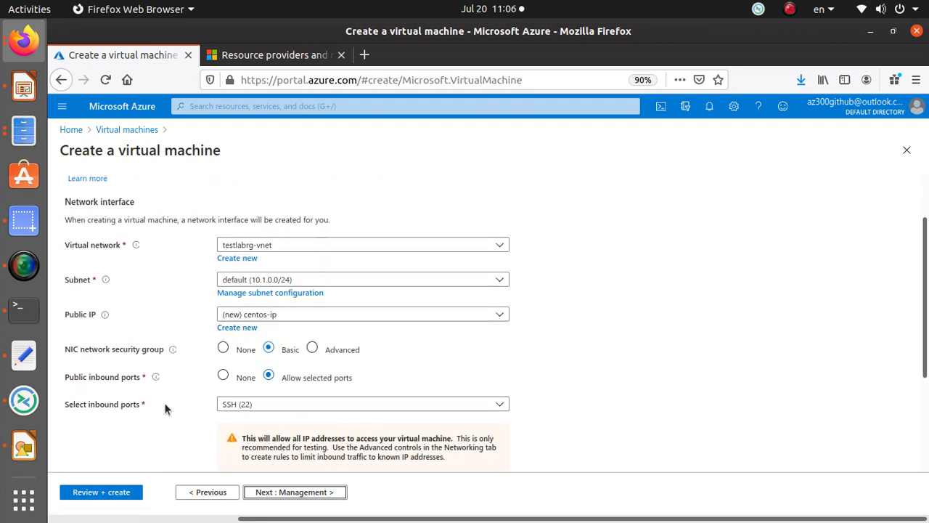
pyautogui.scroll(-3, 295, 388)
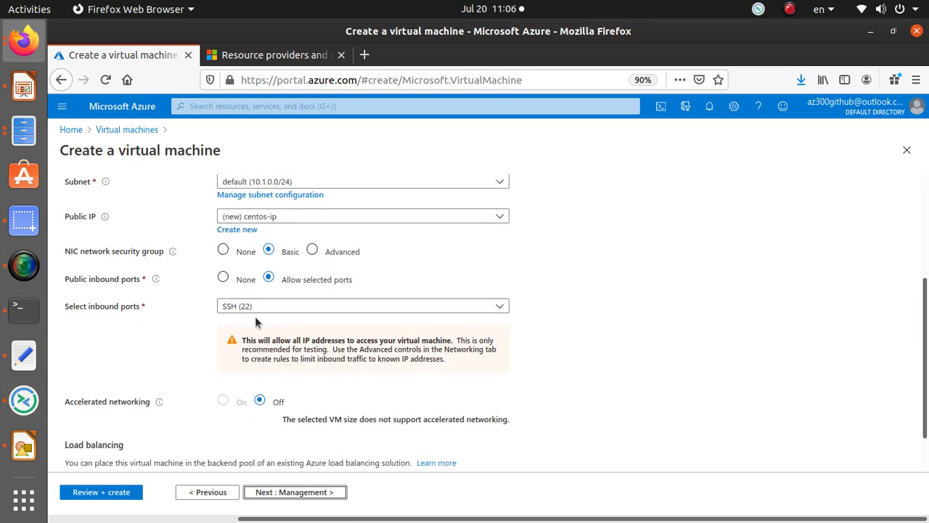
pyautogui.scroll(-2, 255, 320)
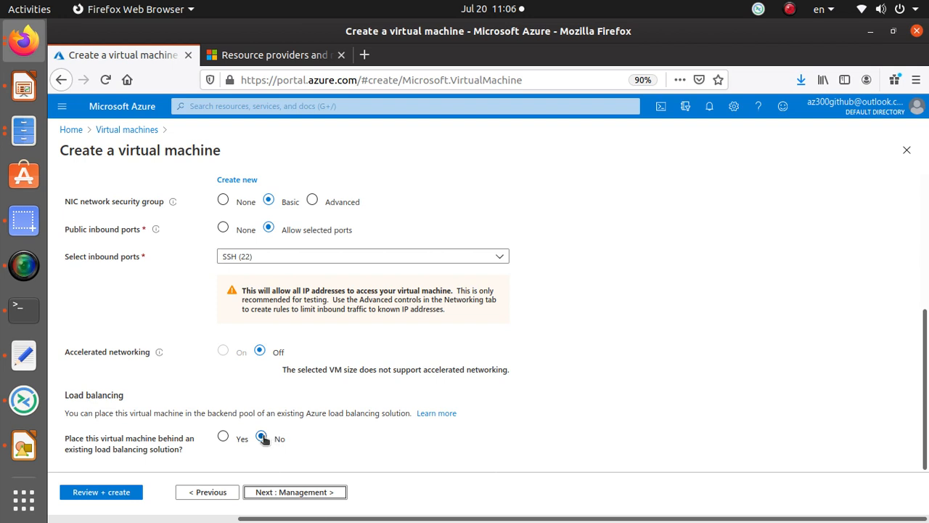
pyautogui.click(320, 494)
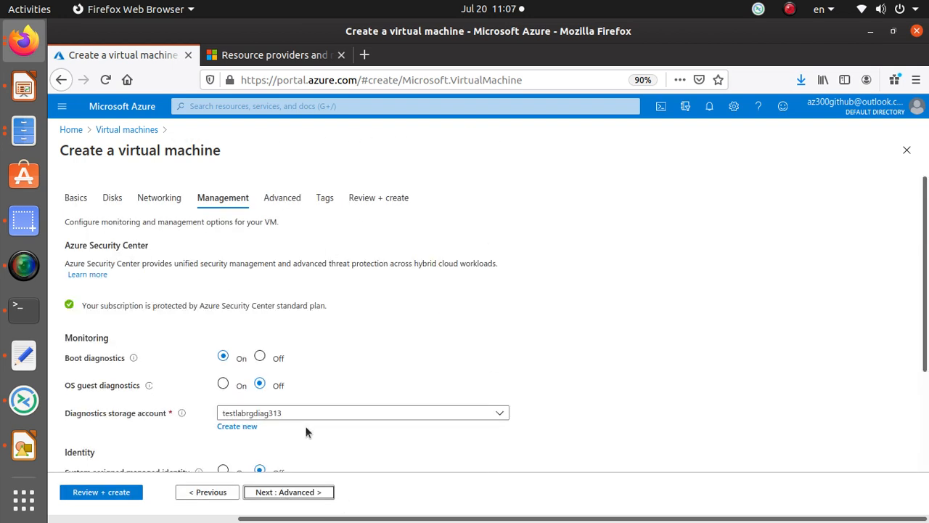
# Step: Leave OS guest diagnostics off and enable auto-shutdown at 7:00 PM UTC
pyautogui.click(223, 384)
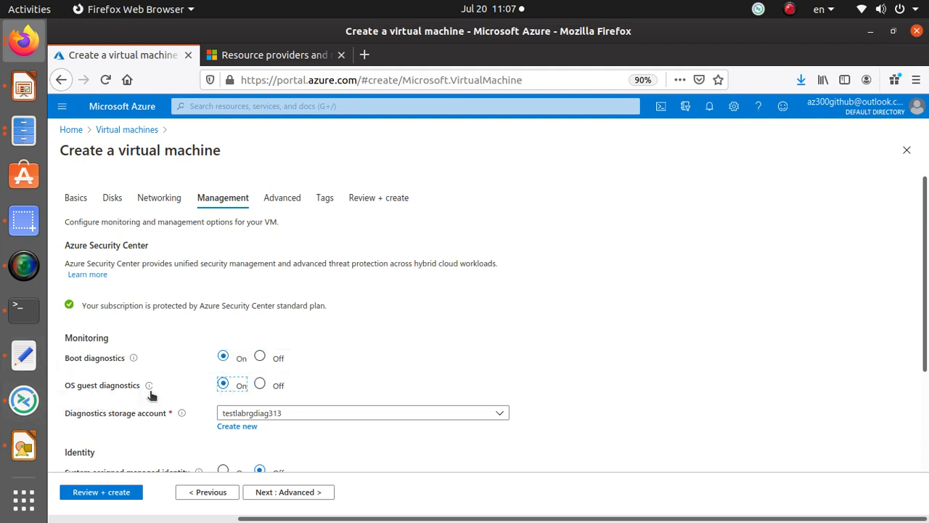
pyautogui.click(262, 385)
pyautogui.scroll(-2, 239, 374)
pyautogui.scroll(-2, 58, 411)
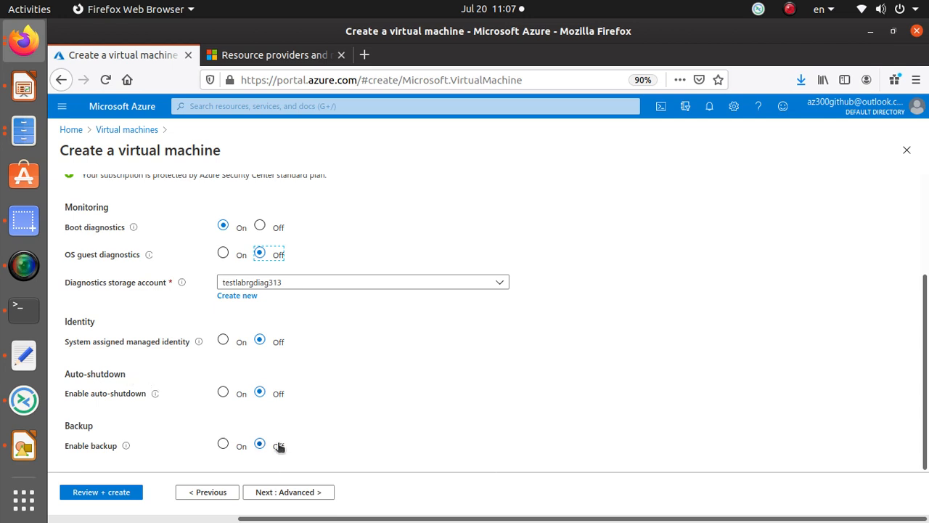
pyautogui.click(234, 394)
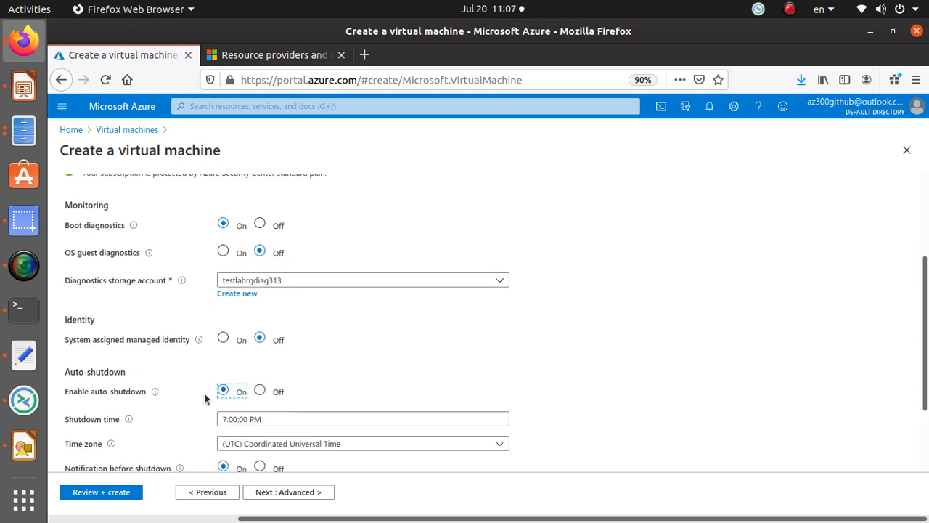
# Step: Enable backup into vault798 with DailyPolicy and continue to Advanced
pyautogui.scroll(-2, 204, 396)
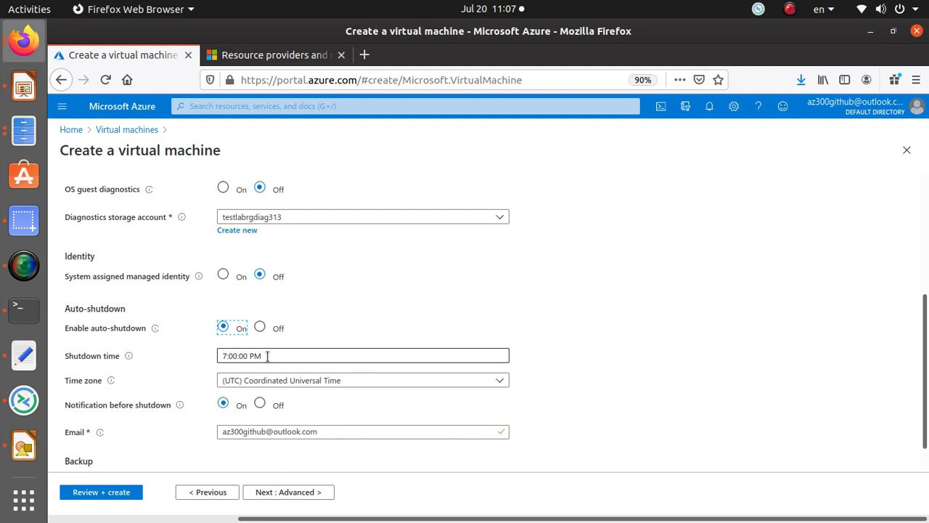
pyautogui.scroll(-1, 267, 356)
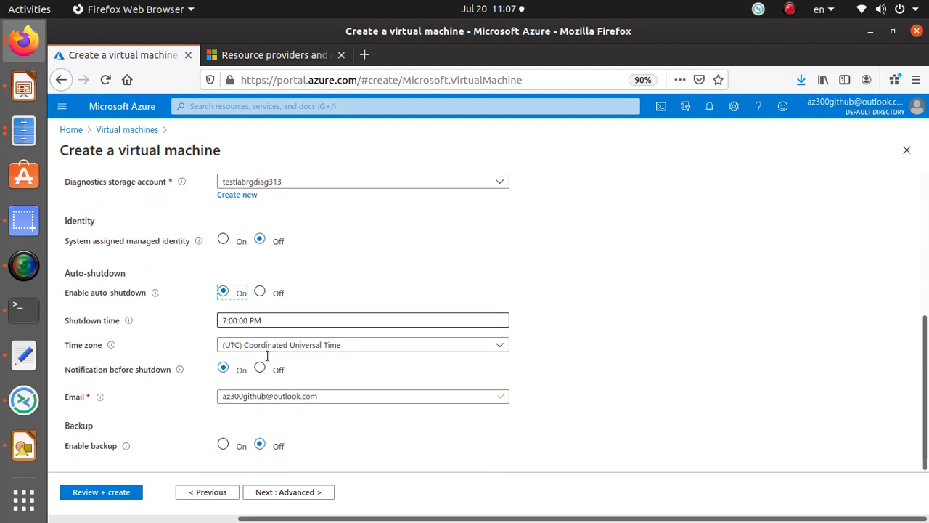
pyautogui.click(223, 445)
pyautogui.scroll(-4, 197, 441)
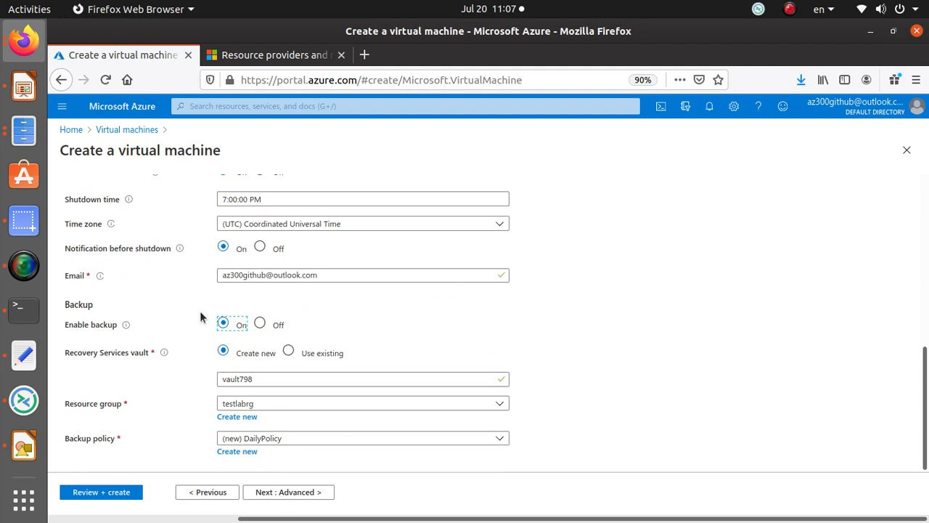
pyautogui.click(309, 496)
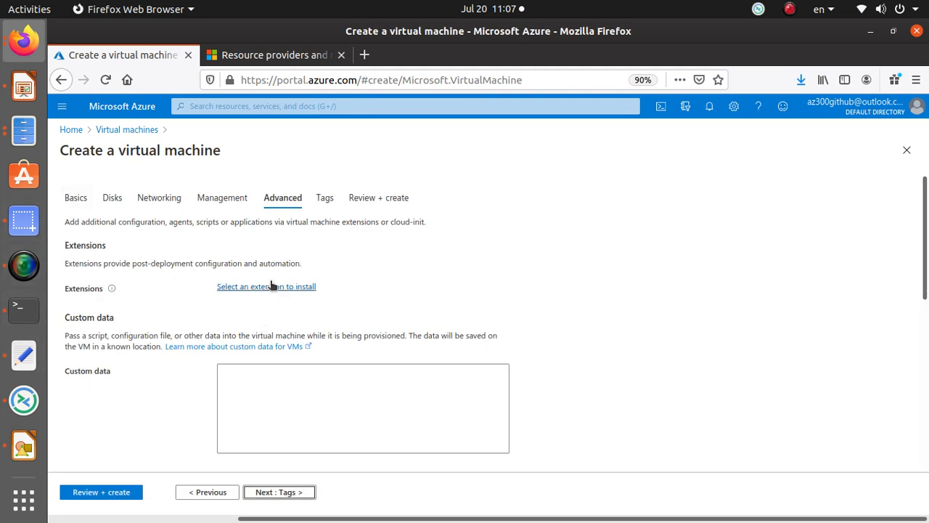
# Step: Add a department = labs tag to all the VM's resources
pyautogui.click(294, 492)
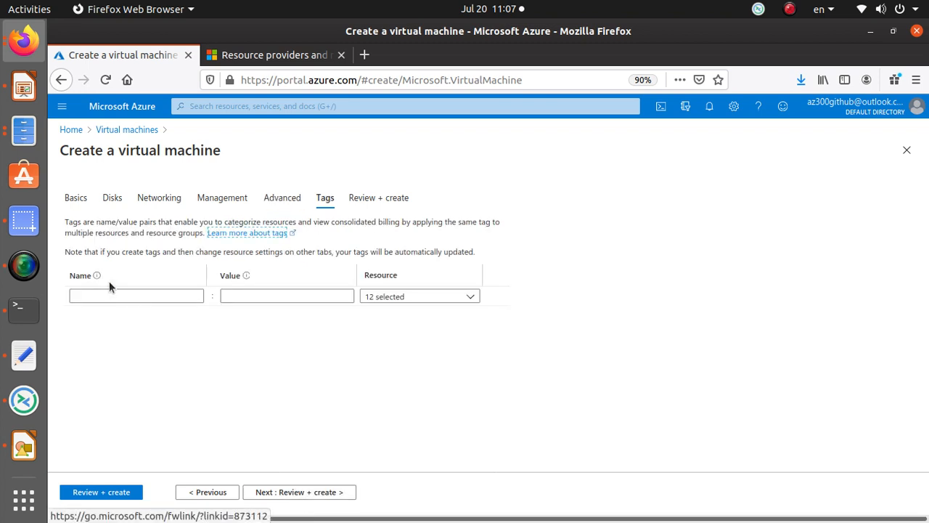
pyautogui.click(128, 297)
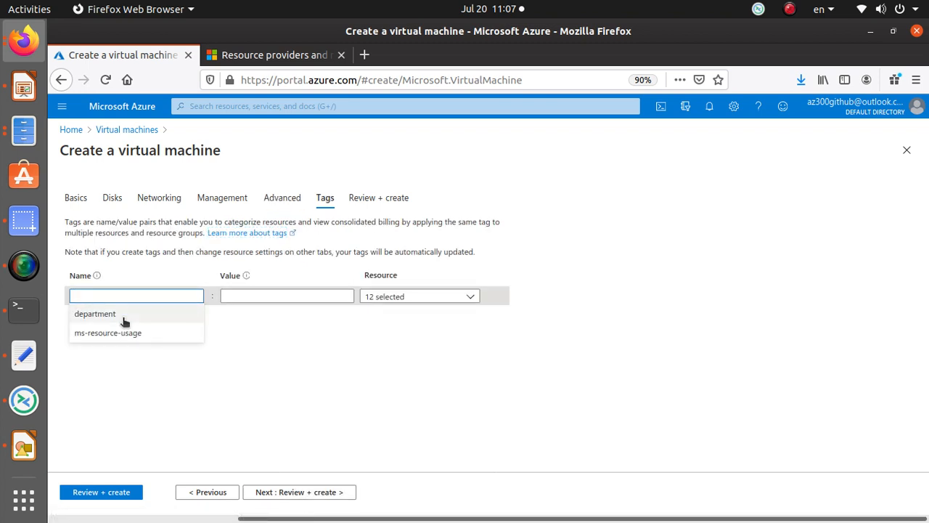
pyautogui.click(124, 316)
pyautogui.click(301, 296)
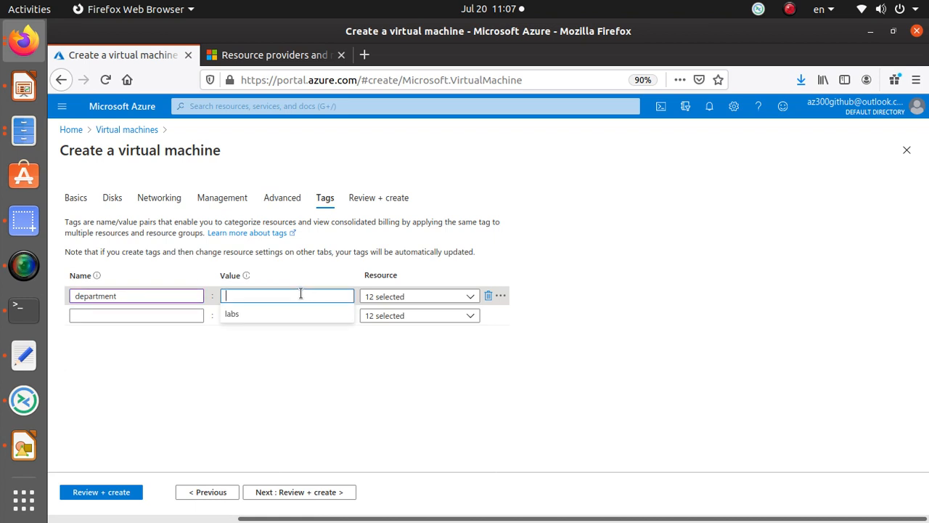
pyautogui.click(227, 314)
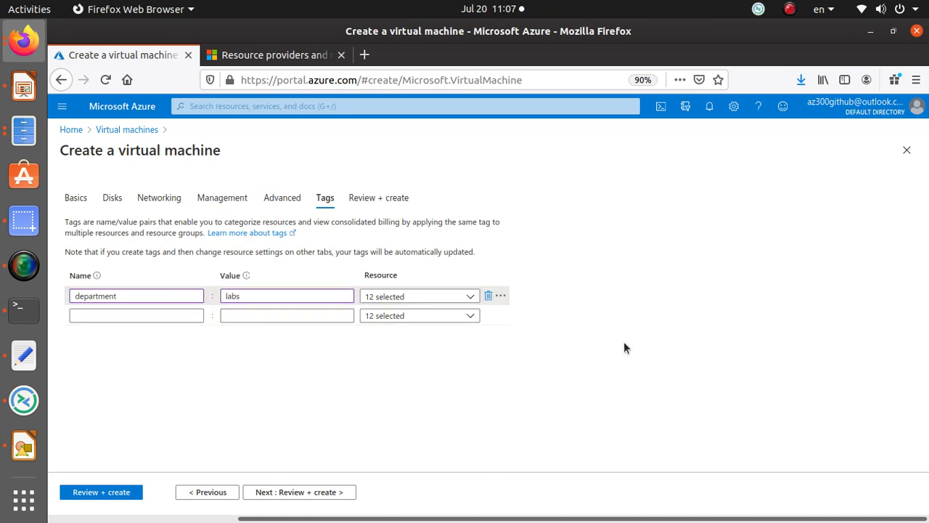
pyautogui.click(339, 498)
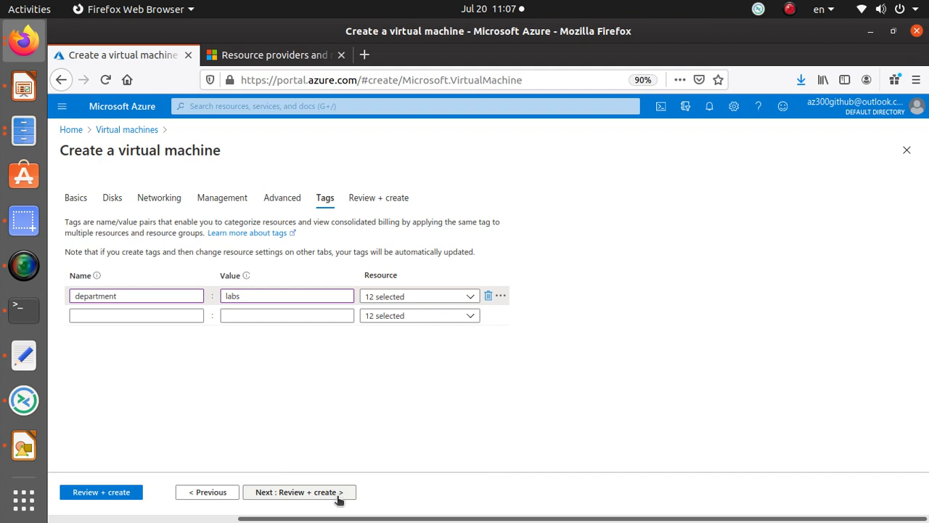
# Step: Enter the preferred contact phone number on the review summary and click Create
pyautogui.click(336, 494)
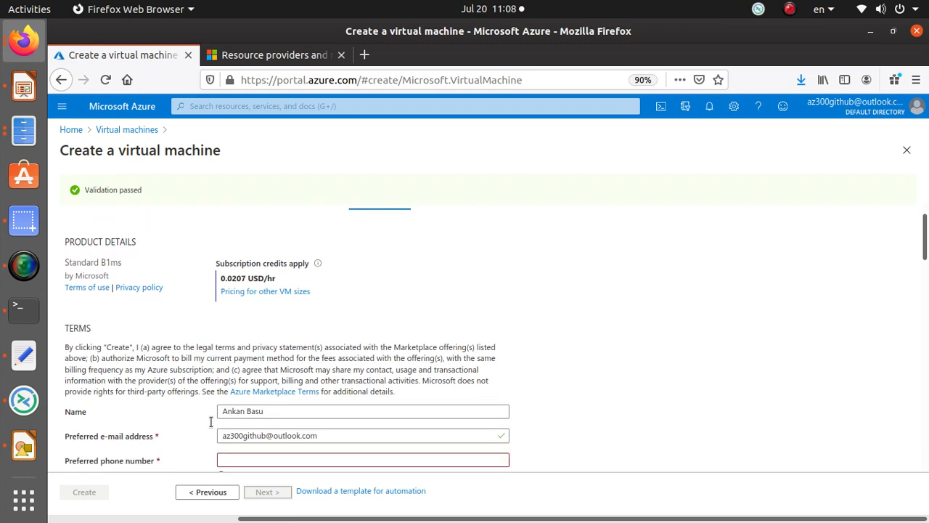
pyautogui.scroll(-3, 178, 404)
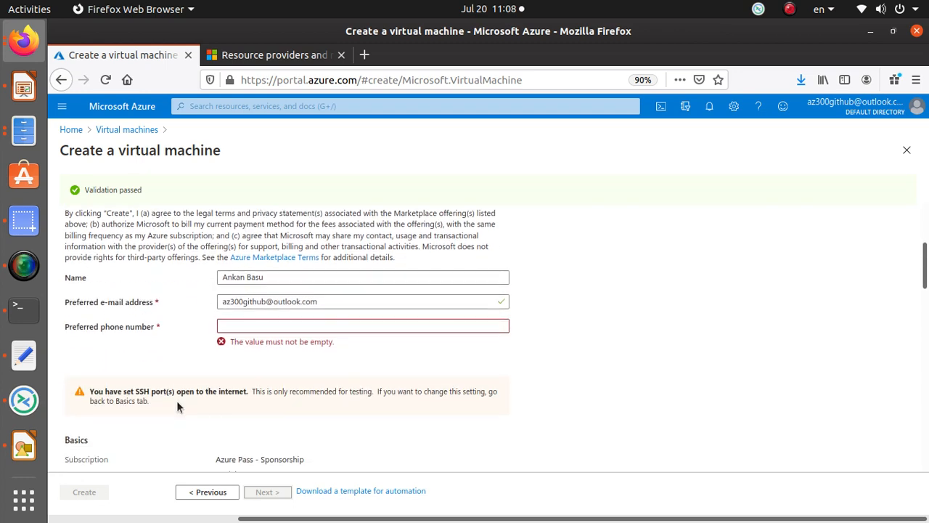
pyautogui.click(280, 324)
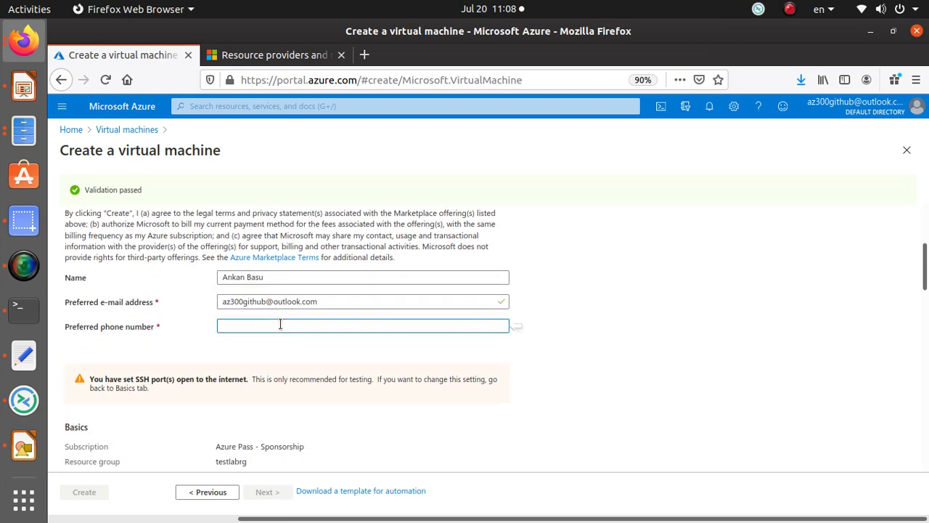
pyautogui.scroll(2, 280, 325)
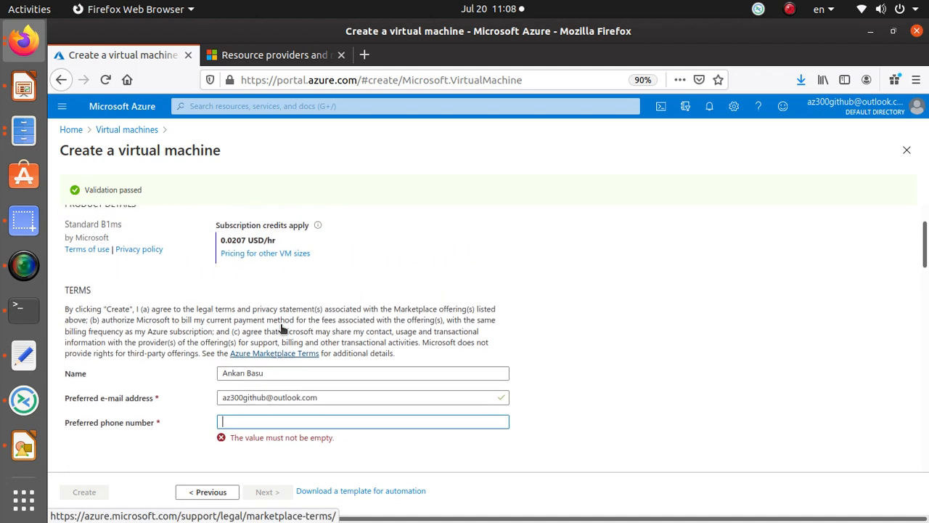
pyautogui.scroll(-2, 280, 324)
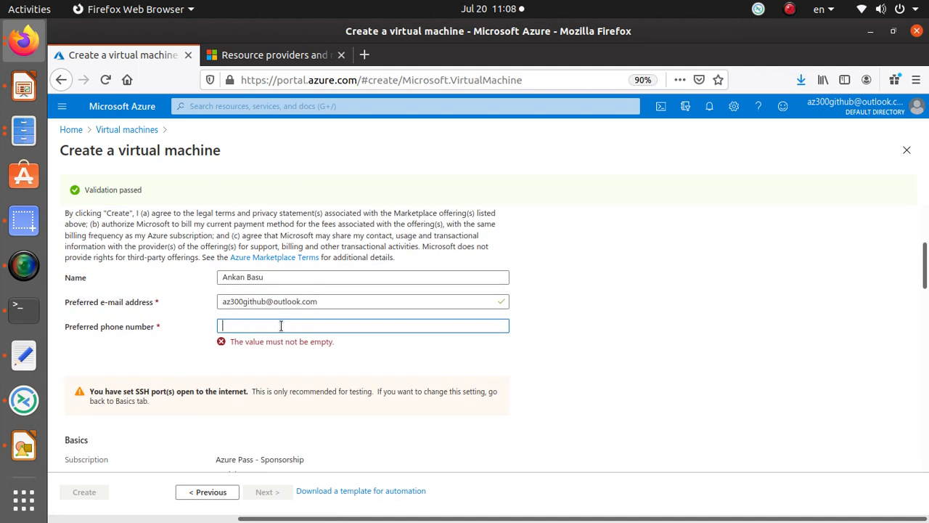
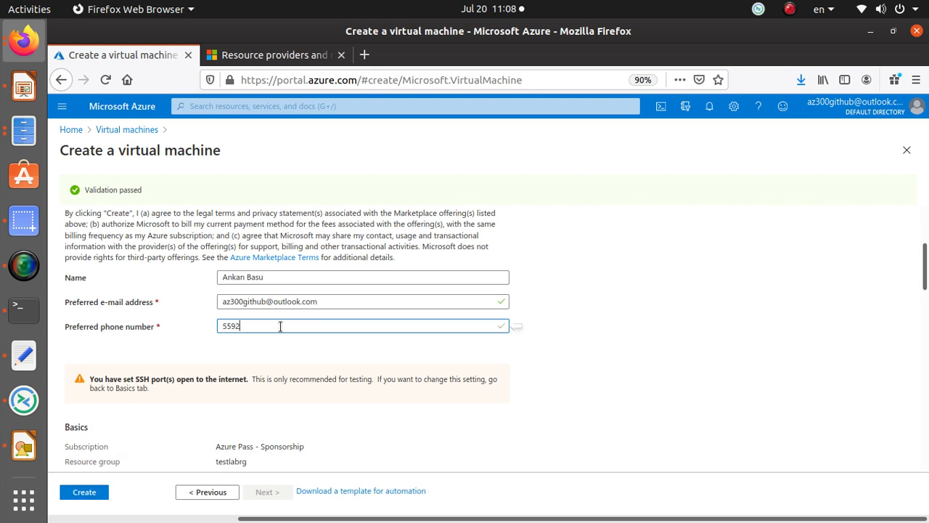
pyautogui.scroll(-10, 517, 376)
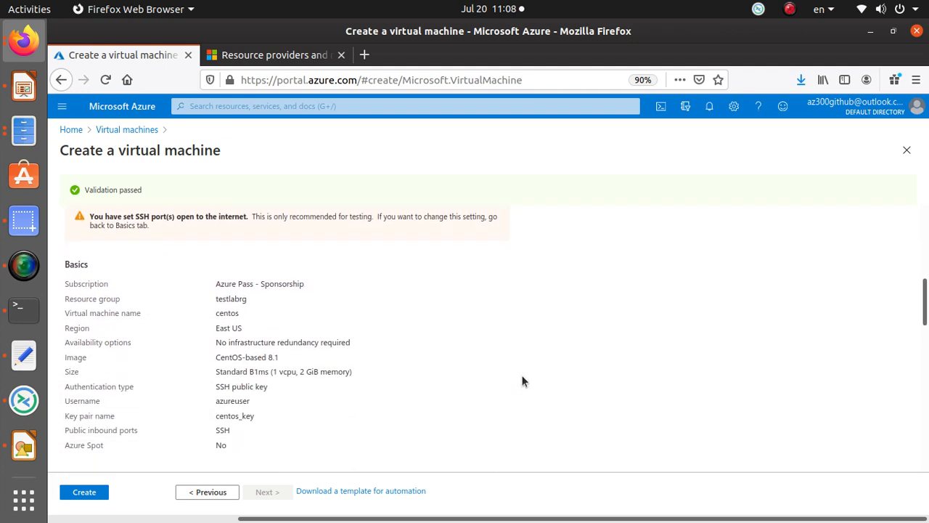
pyautogui.scroll(-5, 524, 375)
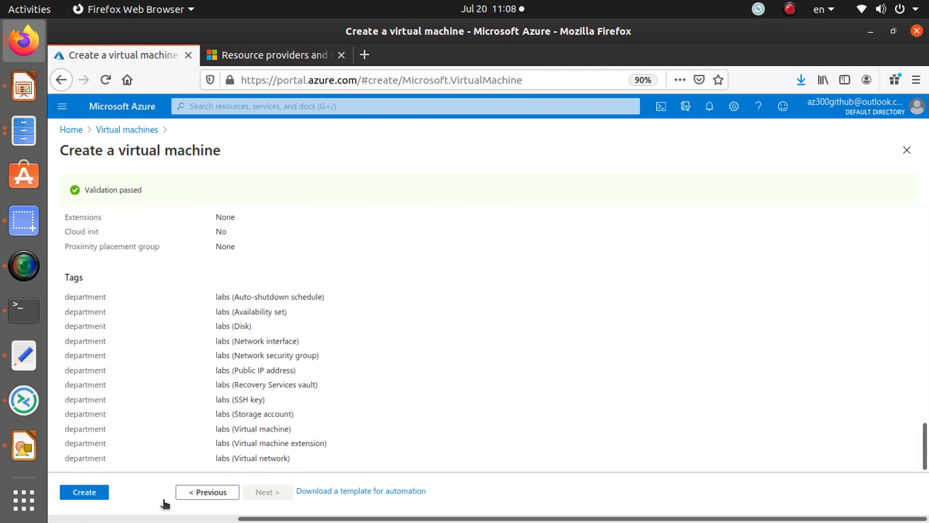
pyautogui.click(92, 493)
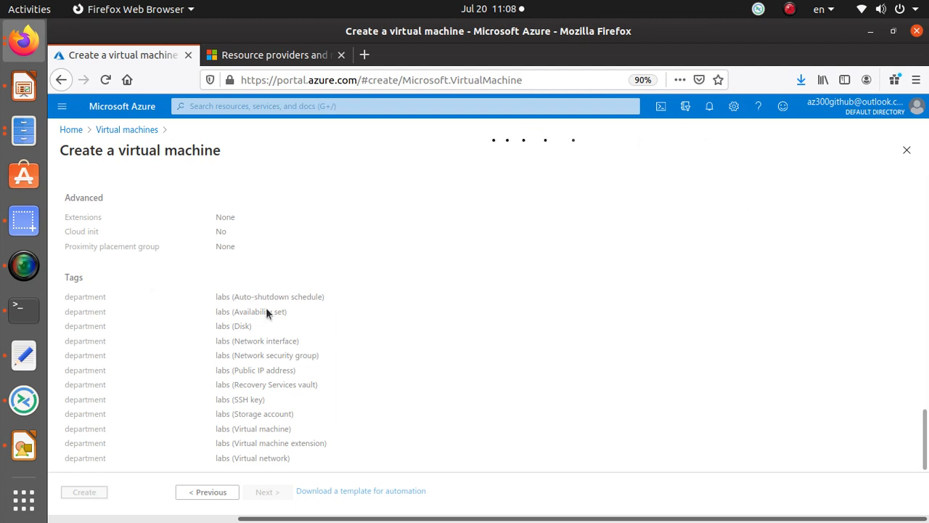
# Step: Check and close the notifications while waiting for the Generate new key pair prompt
pyautogui.click(711, 113)
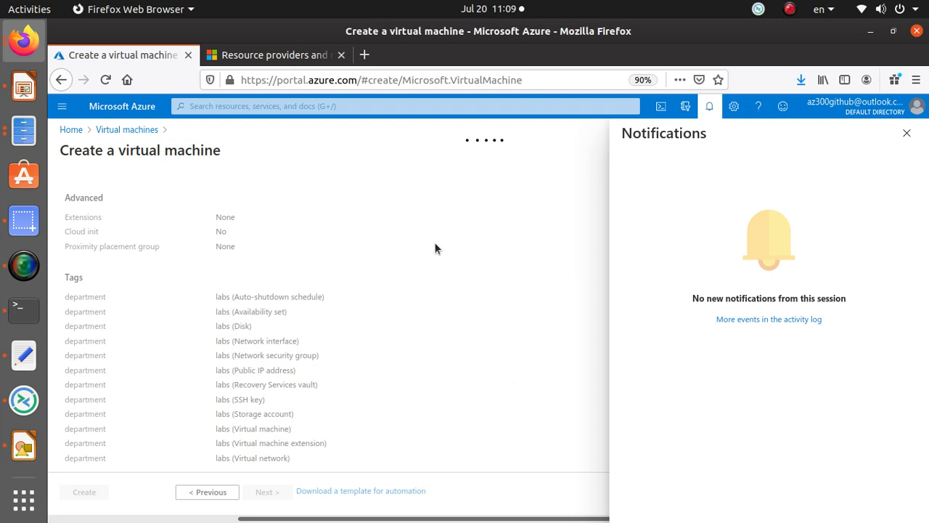
pyautogui.click(905, 133)
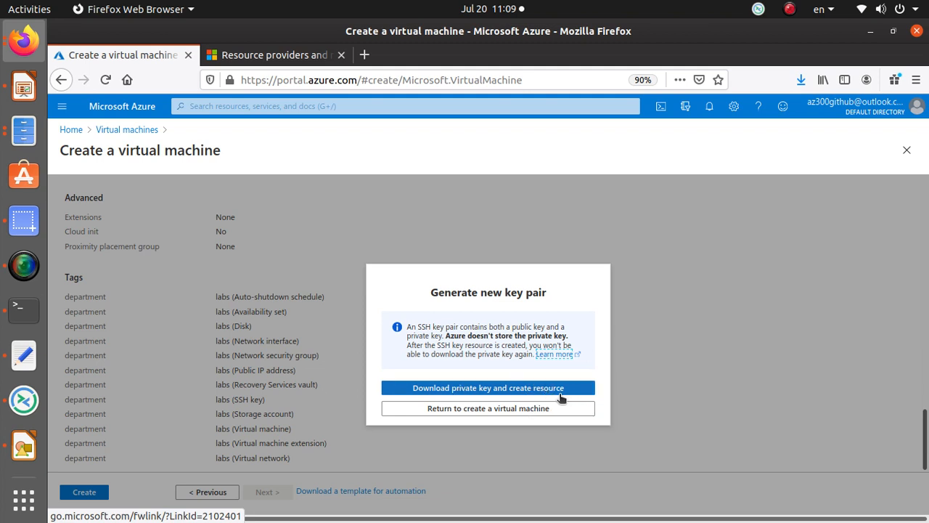
# Step: Download the private key as centos_key.pem, confirm the download, and cancel the unsaved-edits warning
pyautogui.click(561, 392)
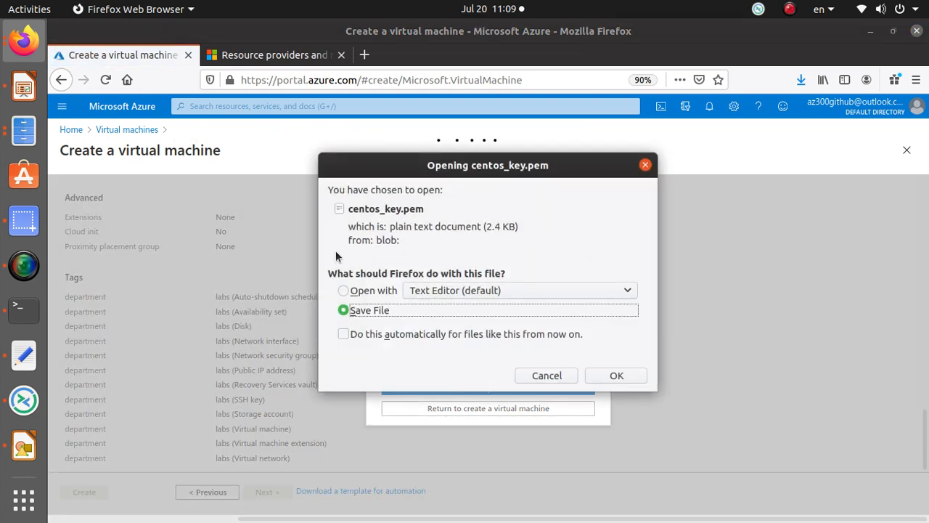
pyautogui.click(635, 376)
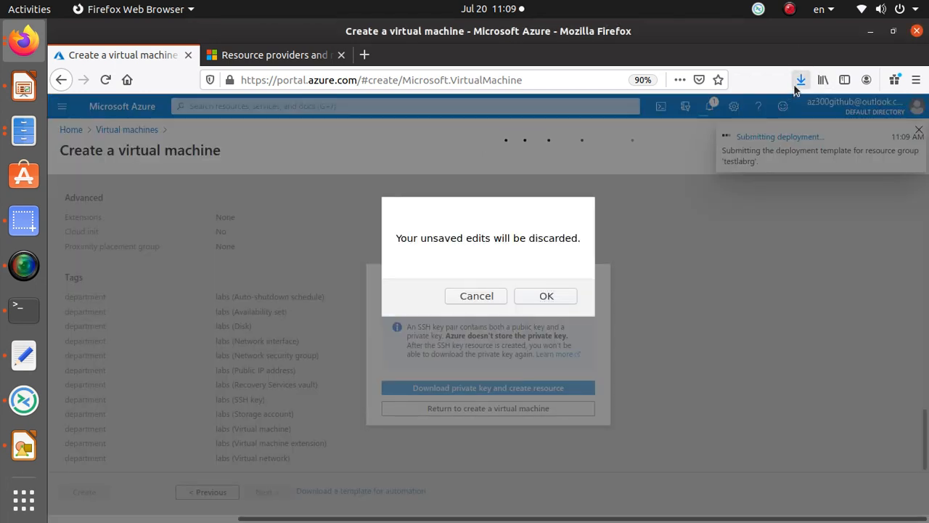
pyautogui.click(800, 82)
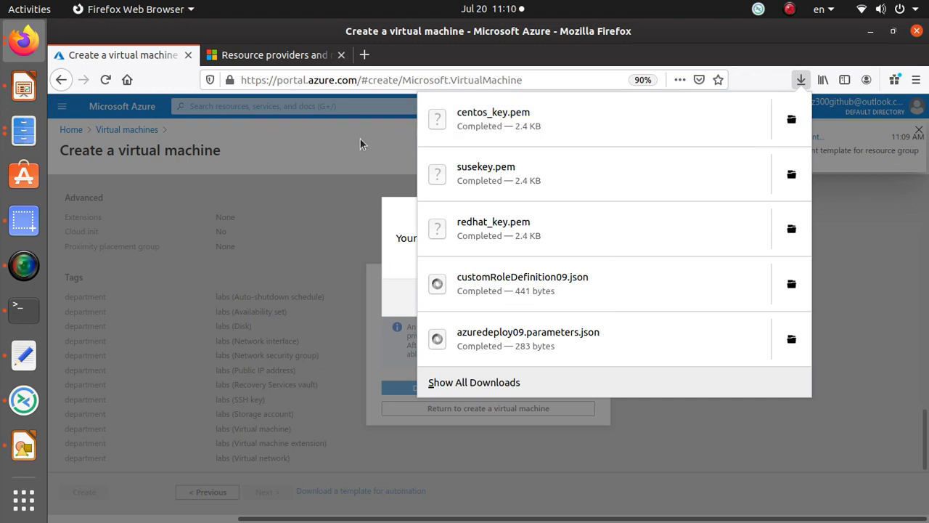
pyautogui.click(361, 139)
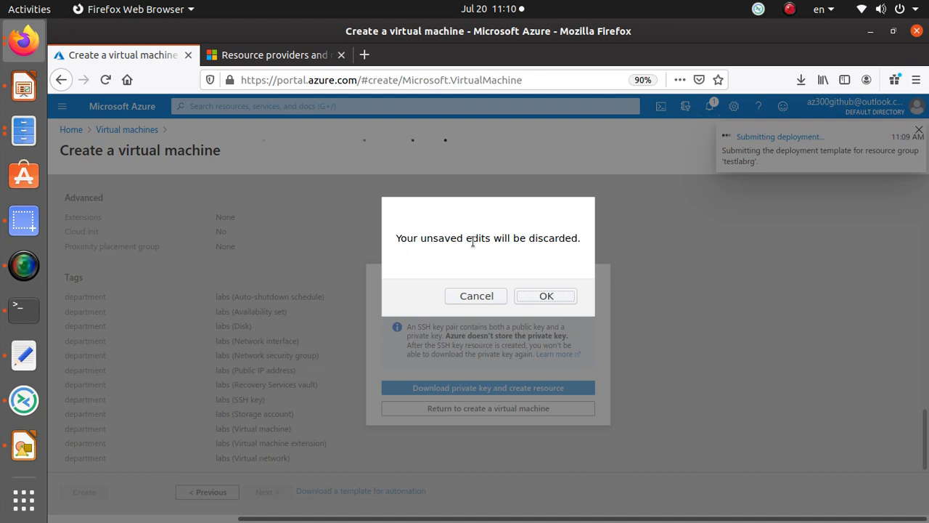
pyautogui.click(481, 294)
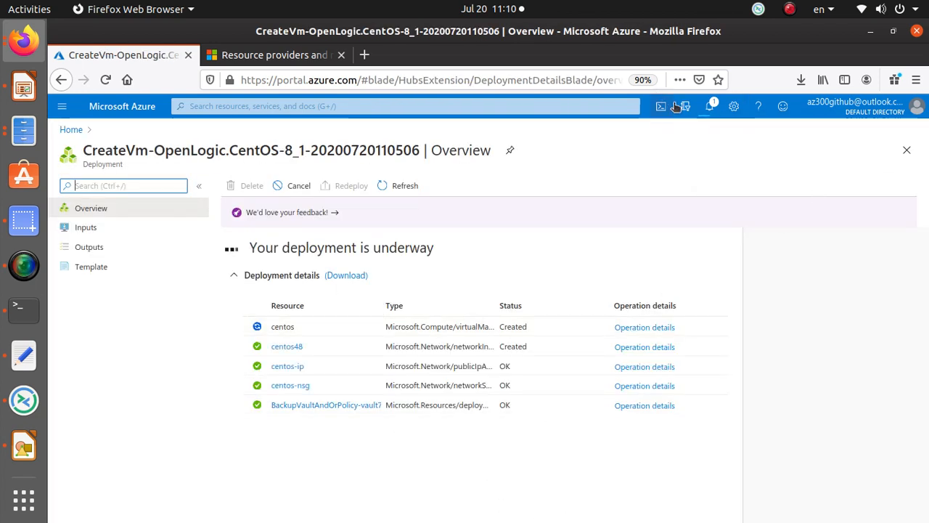
# Step: Review the deployment progress and resource rows, then open the deployment's ARM Template page
pyautogui.click(710, 108)
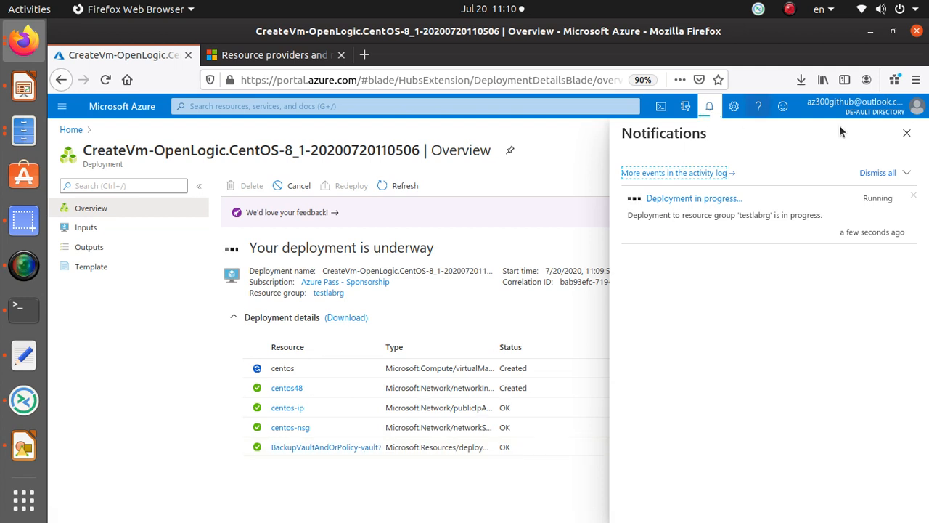
pyautogui.click(907, 135)
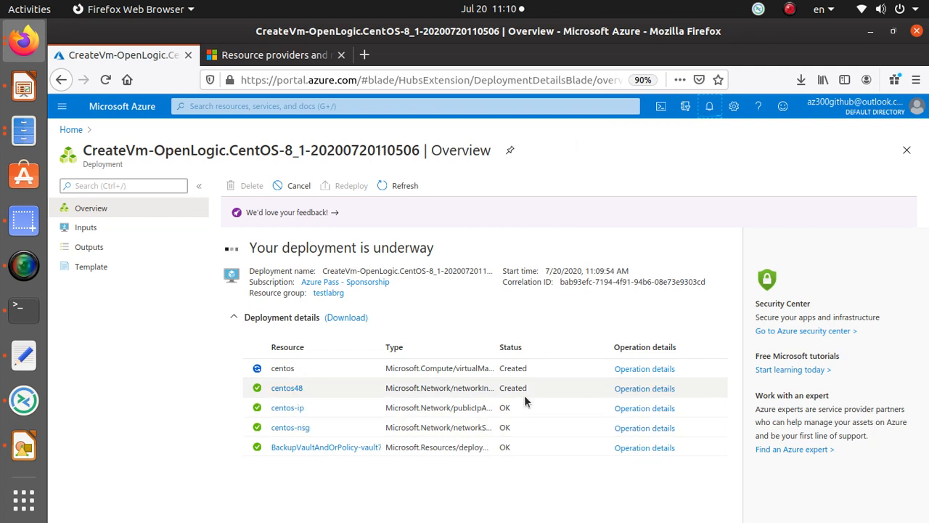
pyautogui.moveTo(455, 392); pyautogui.dragTo(494, 388)
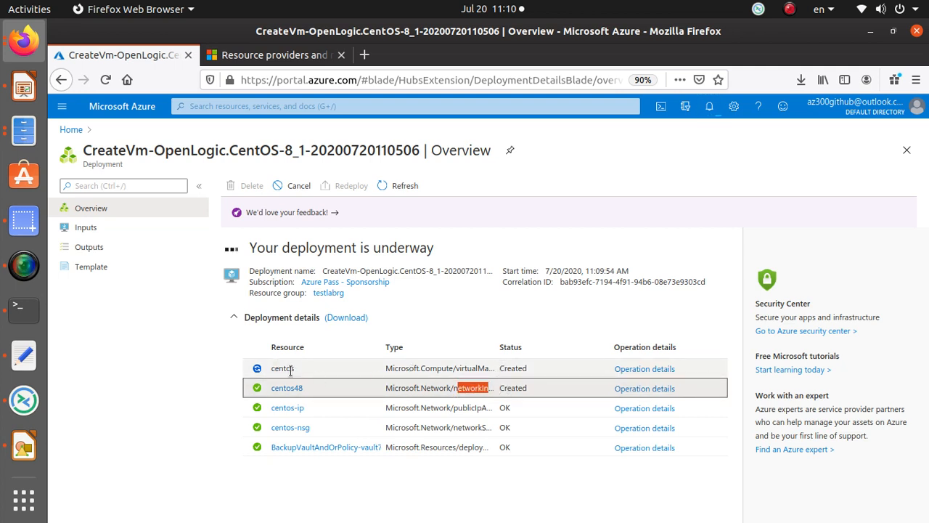
pyautogui.click(466, 369)
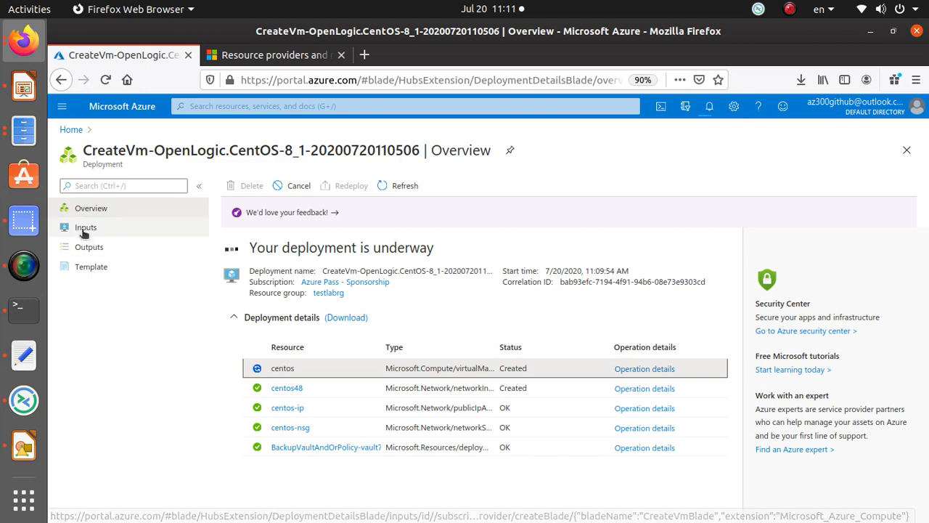
pyautogui.click(91, 266)
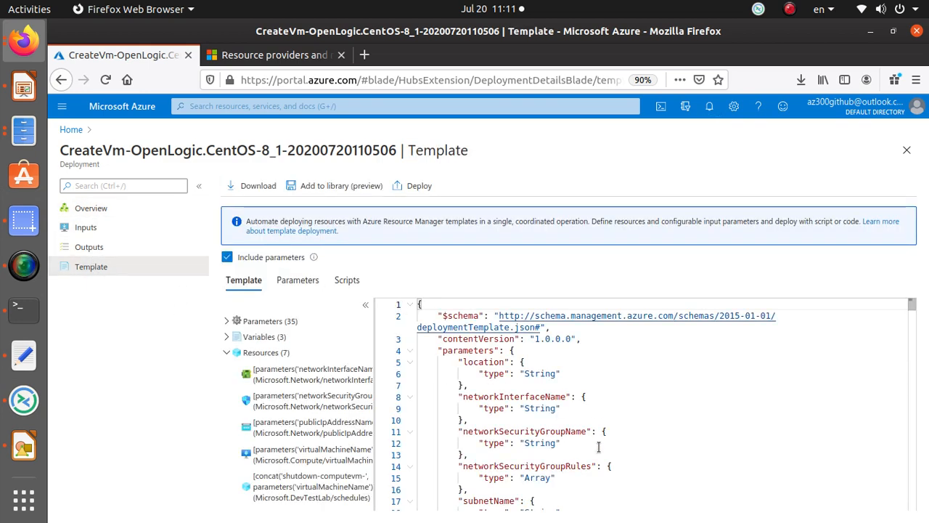
# Step: Scroll down and back up through the deployment template's JSON
pyautogui.scroll(-12, 712, 489)
pyautogui.scroll(-20, 712, 490)
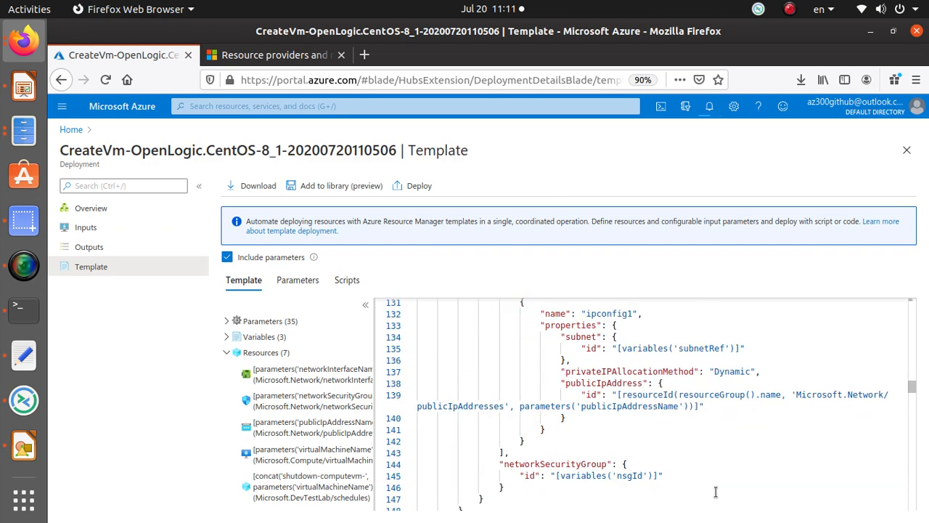
pyautogui.scroll(-20, 718, 490)
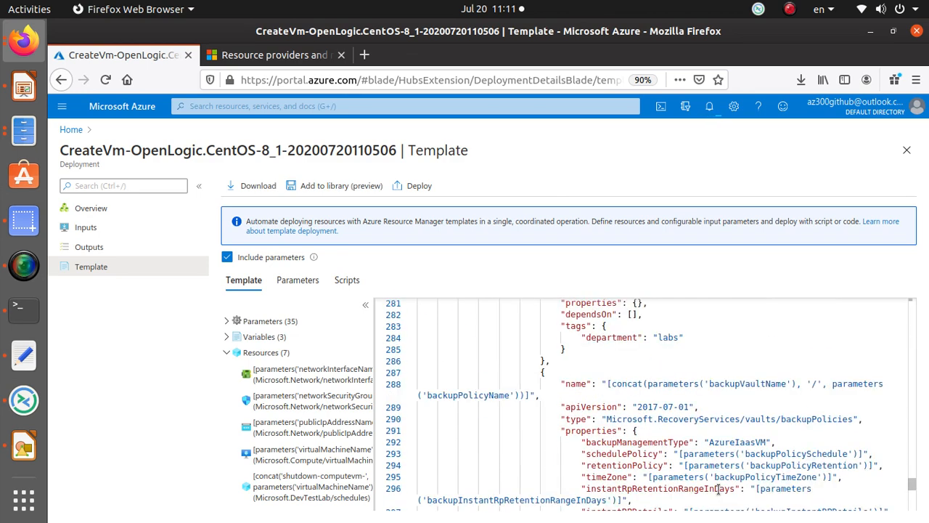
pyautogui.scroll(-8, 718, 486)
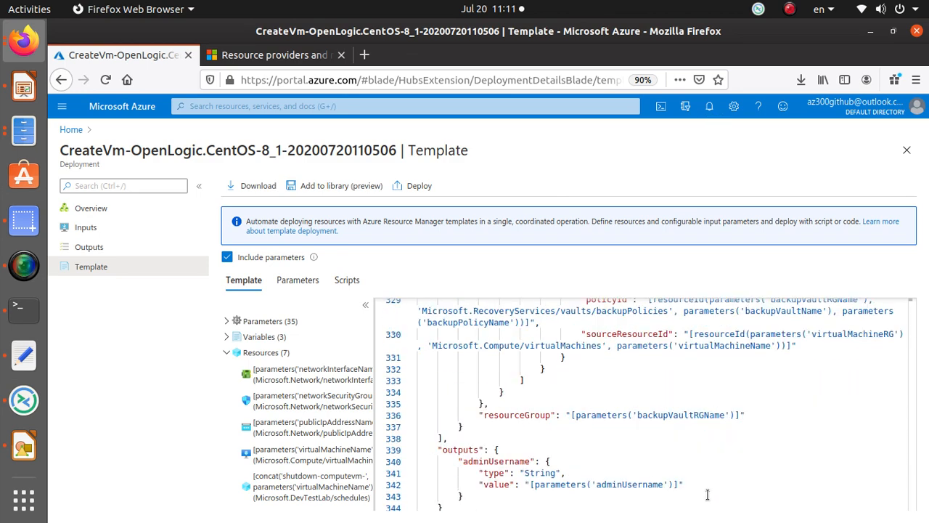
pyautogui.scroll(7, 706, 494)
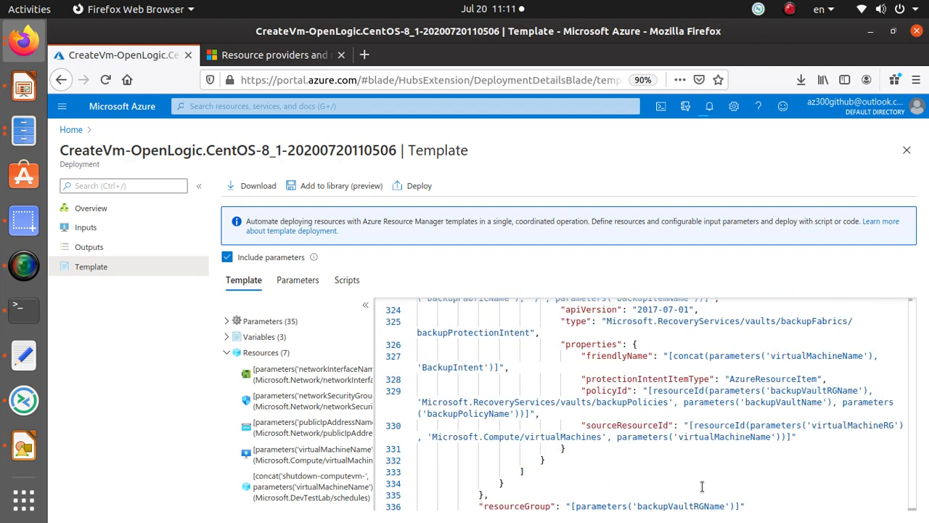
pyautogui.scroll(20, 702, 487)
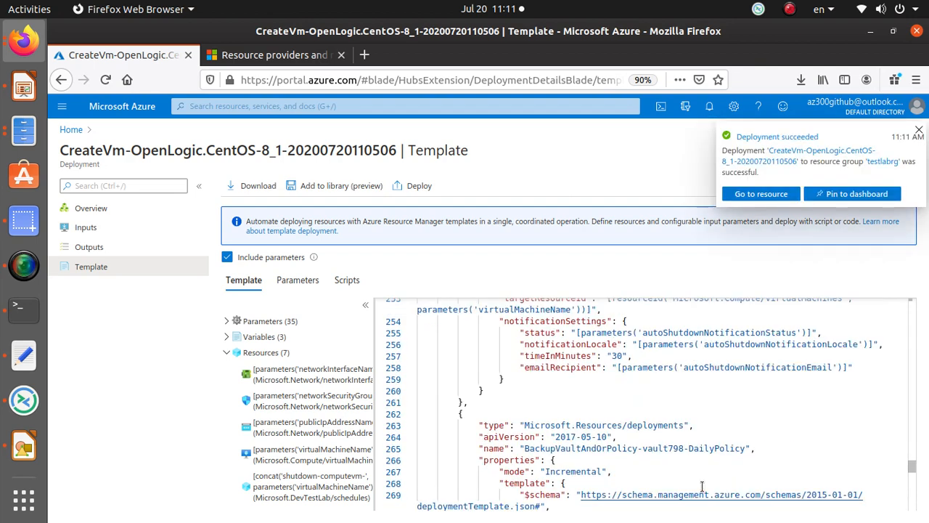
pyautogui.scroll(2, 690, 461)
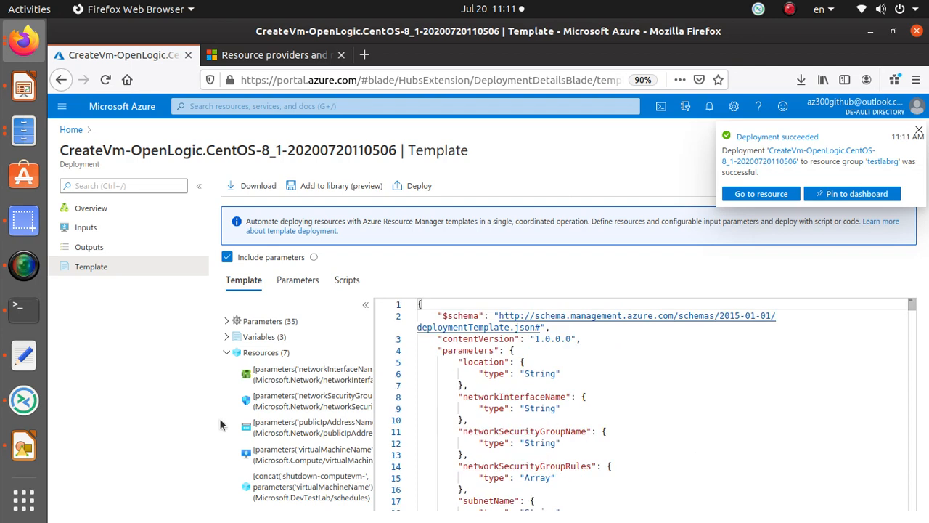
# Step: Expand Resources (7), Variables (3) and Parameters (35), then check notifications for the deployment result
pyautogui.click(227, 354)
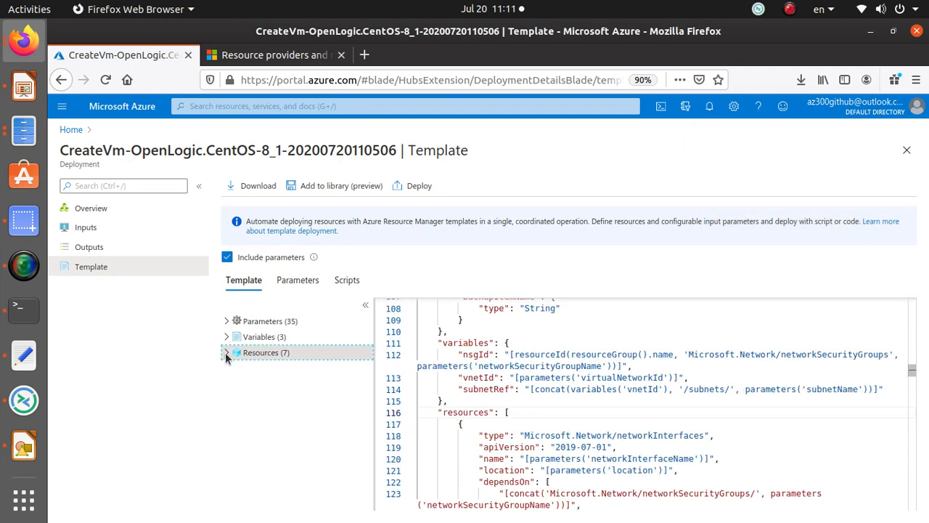
pyautogui.click(226, 354)
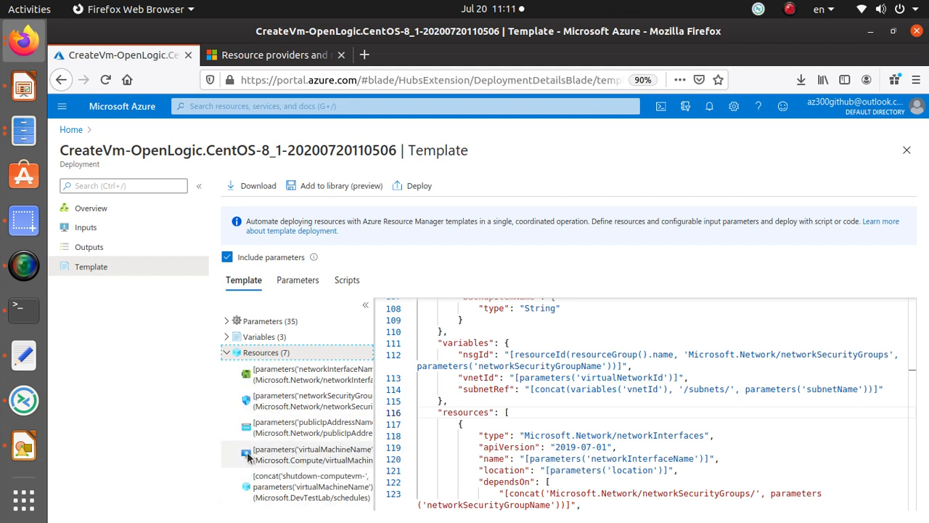
pyautogui.click(226, 338)
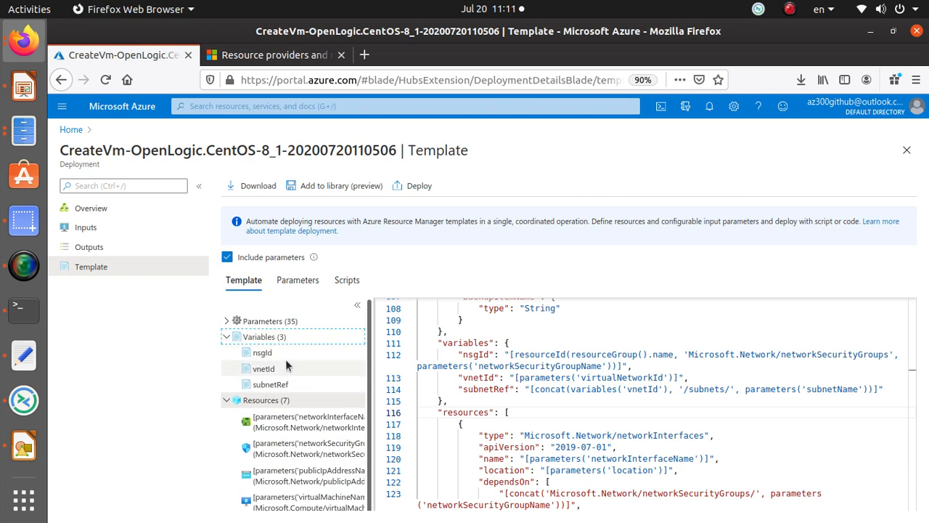
pyautogui.click(227, 321)
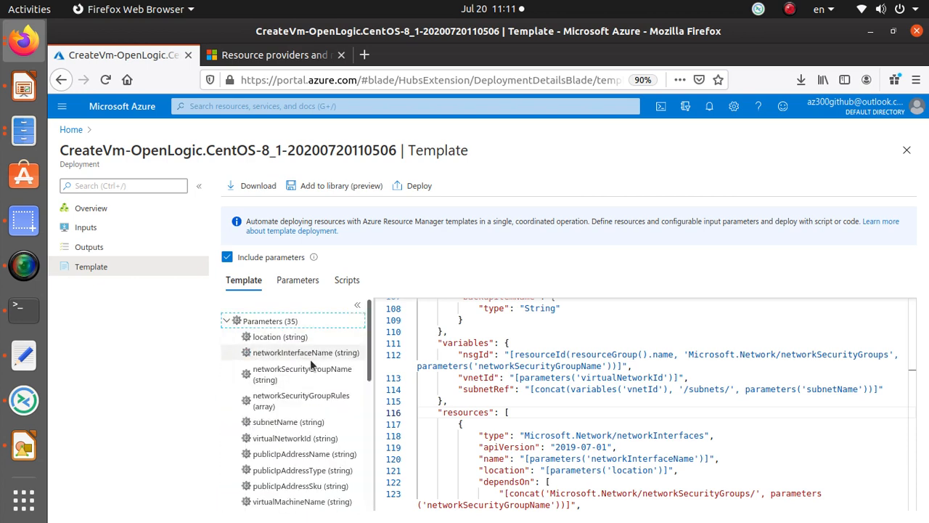
pyautogui.scroll(-10, 297, 472)
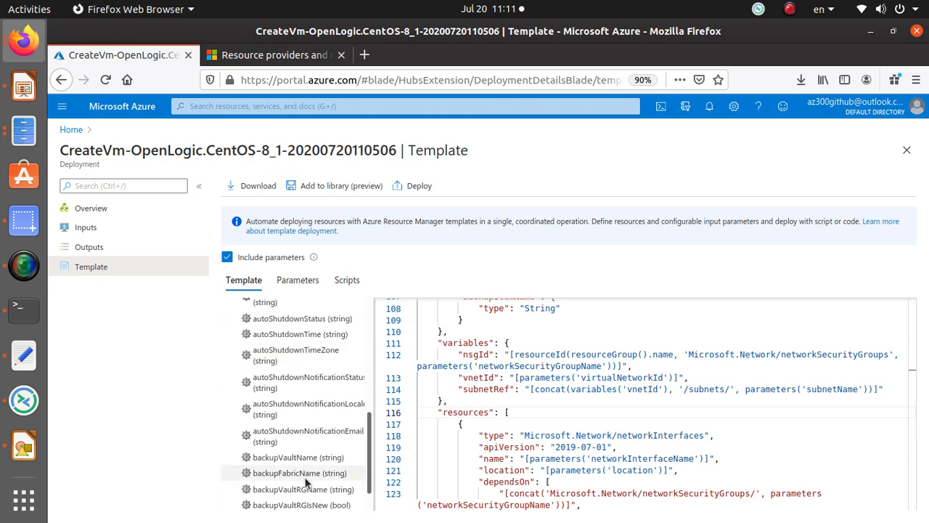
pyautogui.scroll(-5, 308, 476)
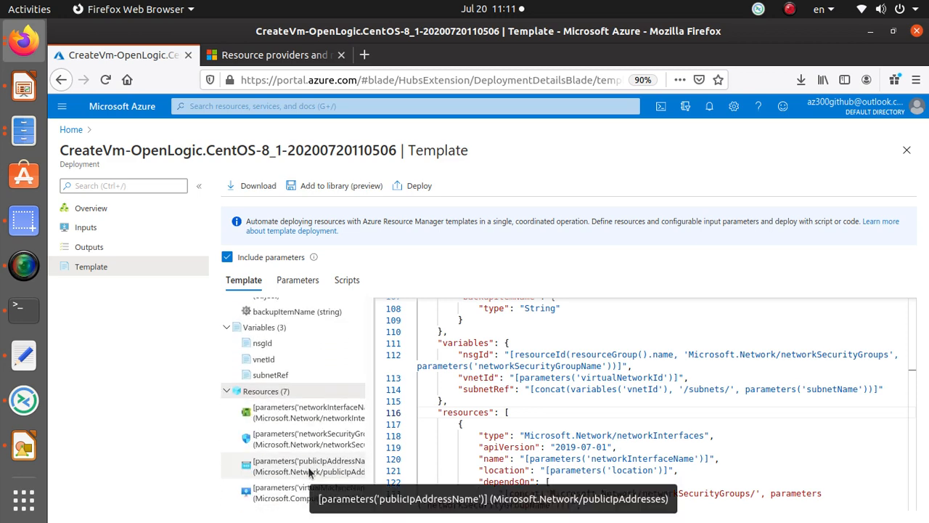
pyautogui.click(710, 107)
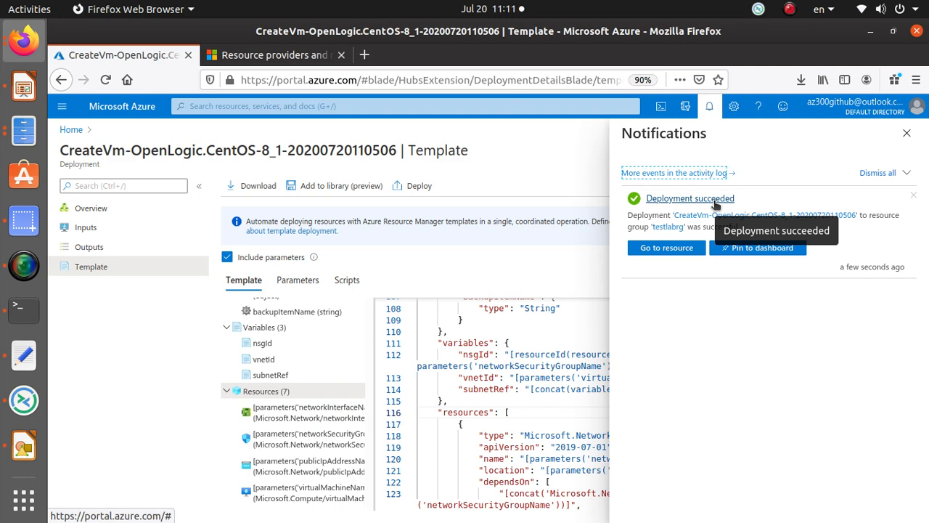
# Step: Go from the notification to the centos VM and view its Backup status under Operations
pyautogui.click(672, 248)
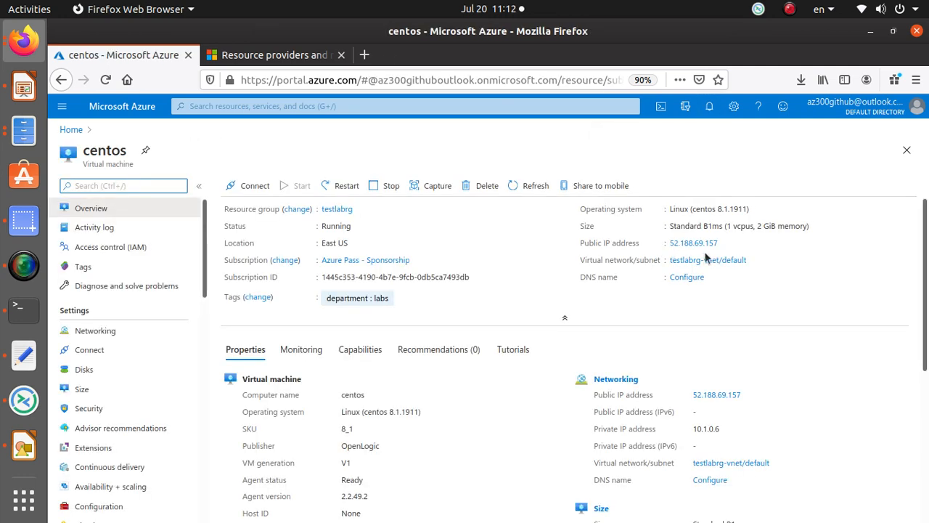
pyautogui.scroll(-2, 89, 407)
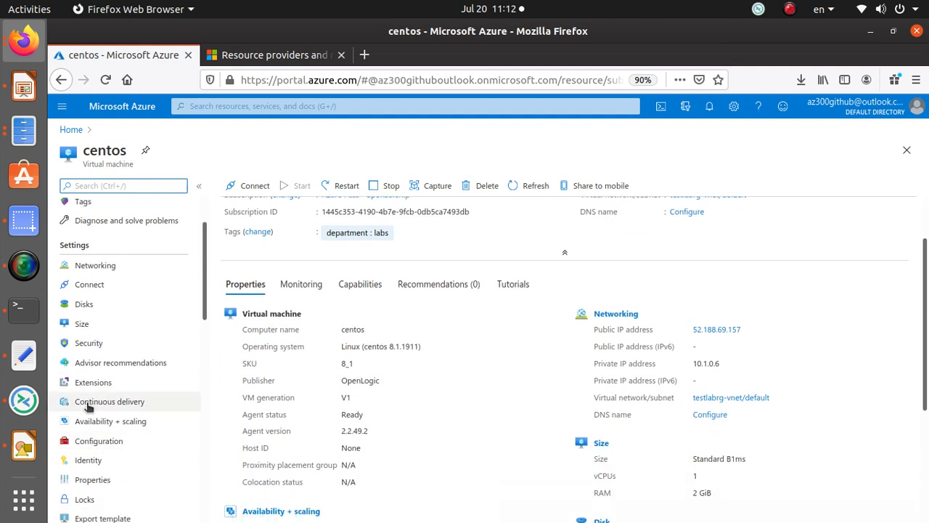
pyautogui.scroll(-6, 87, 406)
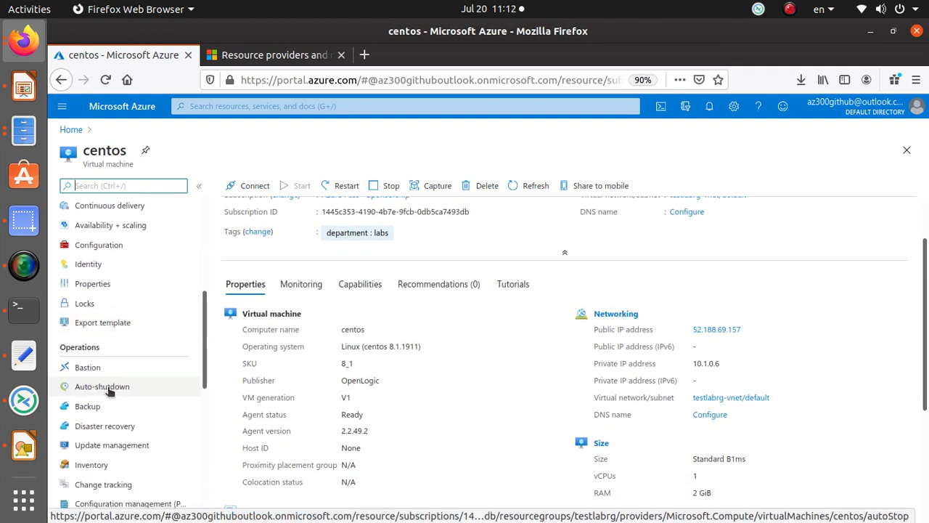
pyautogui.click(96, 407)
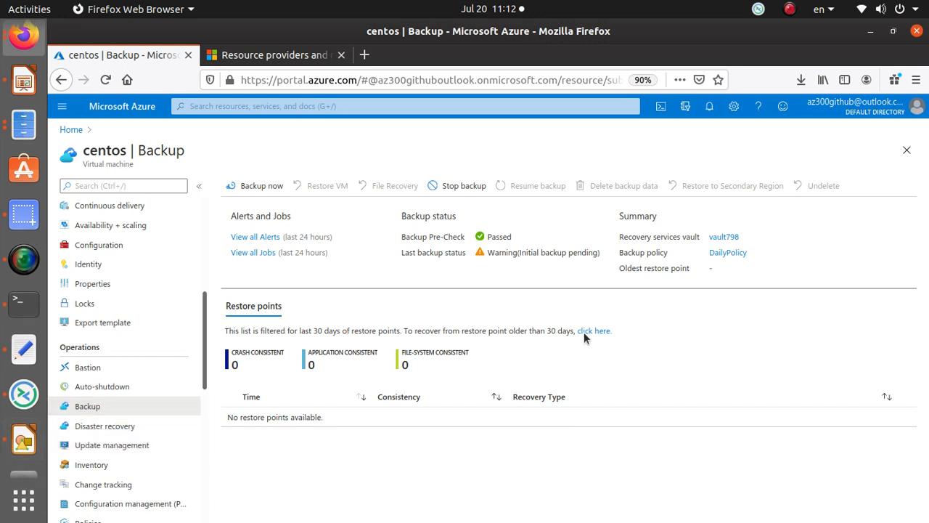
# Step: Note the pre-check and pending-backup status, back up centos now until 08/19/2020, then open Disaster recovery
pyautogui.tripleClick(449, 240)
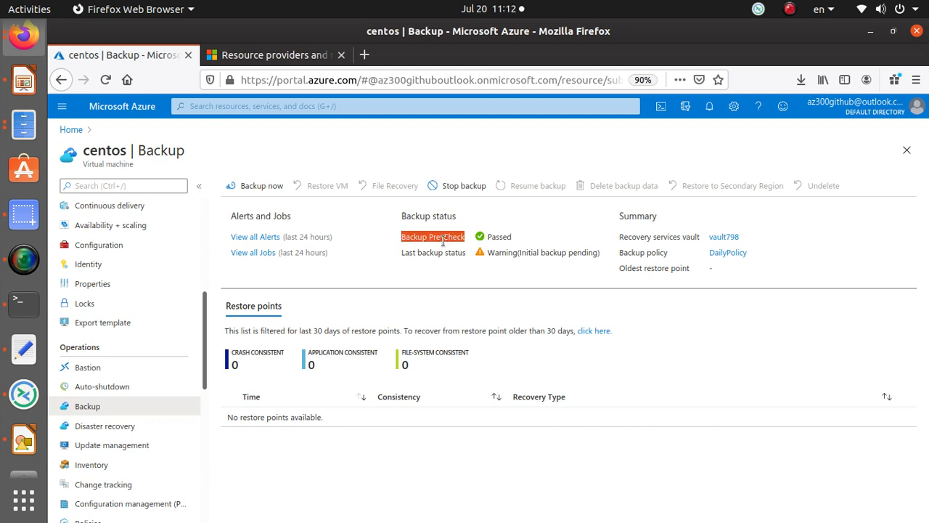
pyautogui.tripleClick(507, 252)
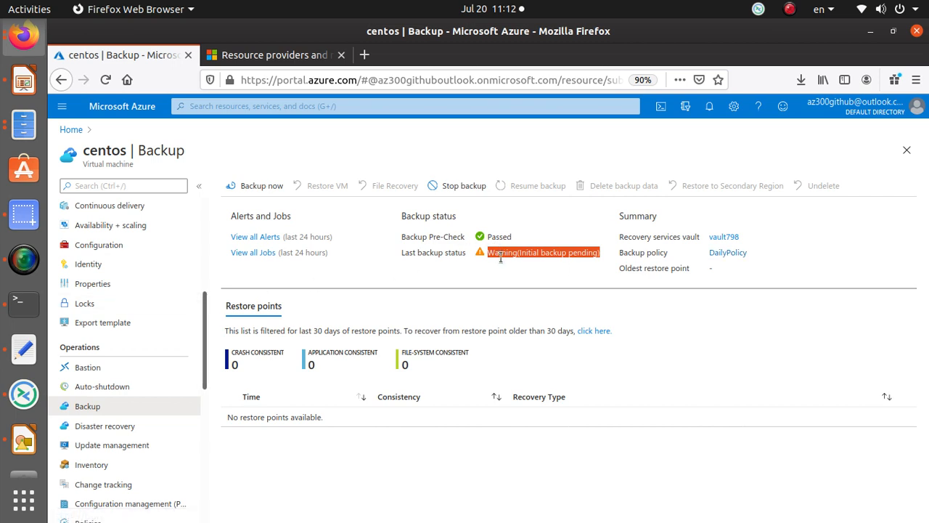
pyautogui.click(265, 187)
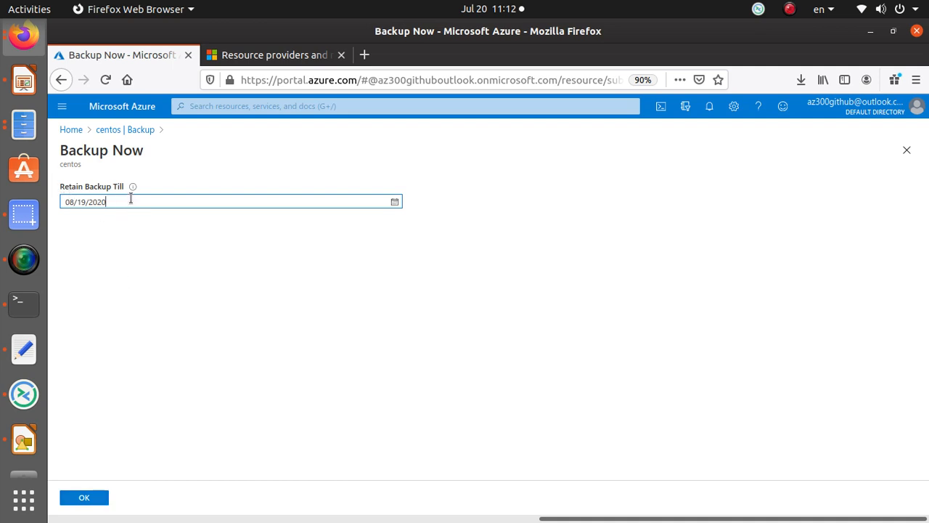
pyautogui.click(93, 501)
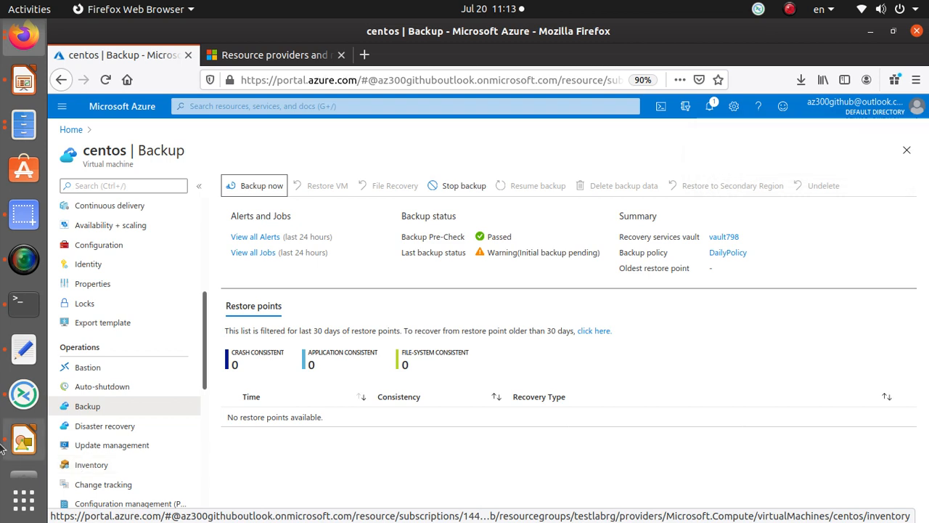
pyautogui.click(119, 428)
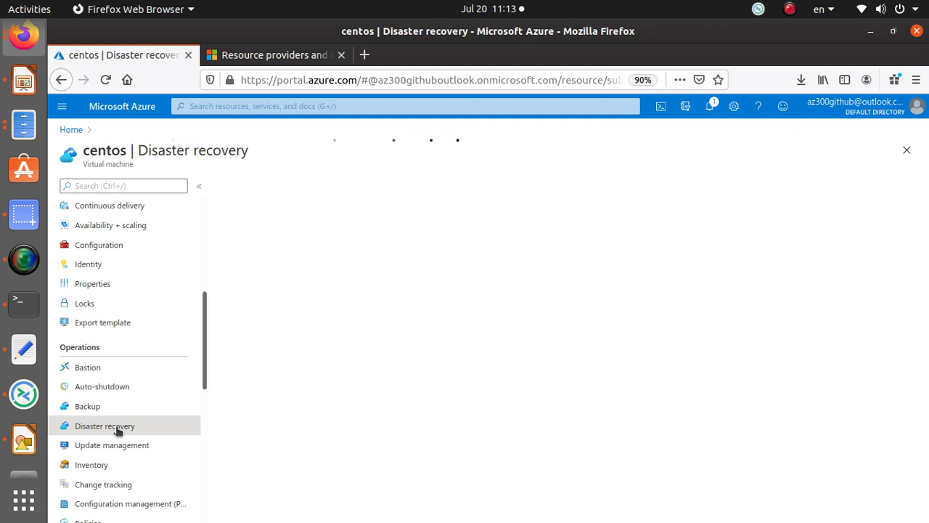
# Step: Review the West US target region on the Disaster recovery page, then return Home
pyautogui.scroll(-3, 460, 309)
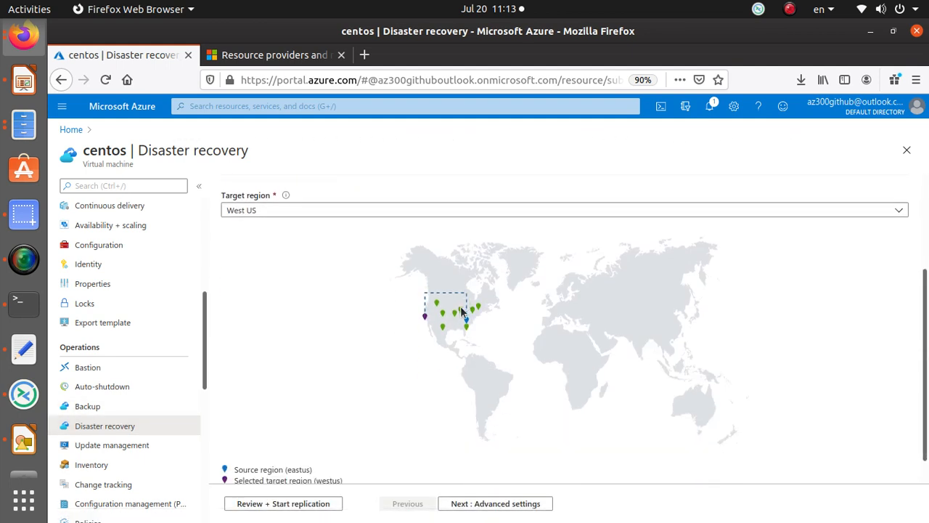
pyautogui.scroll(-1, 460, 308)
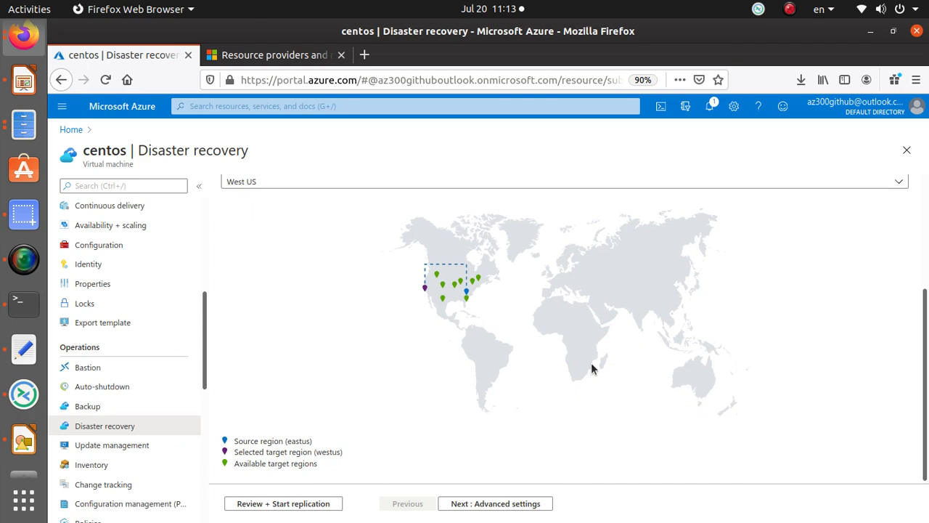
pyautogui.scroll(4, 472, 359)
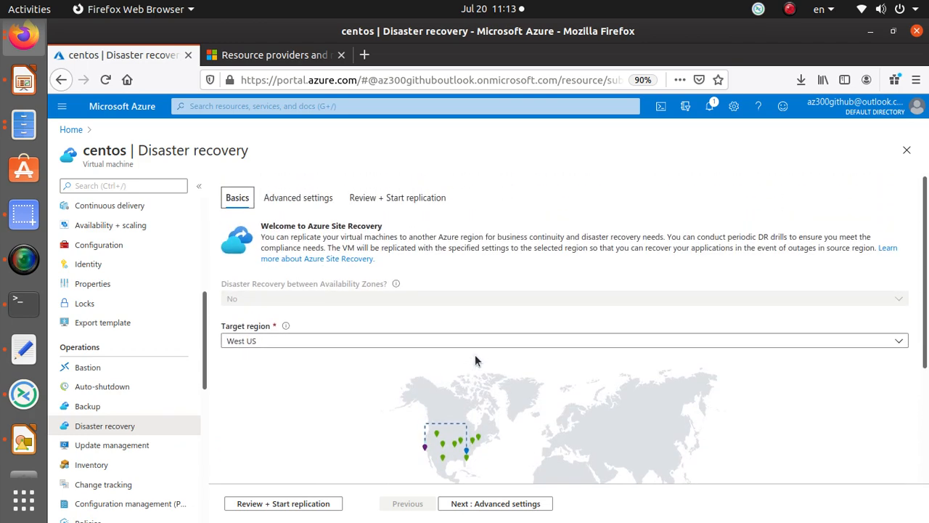
pyautogui.click(70, 129)
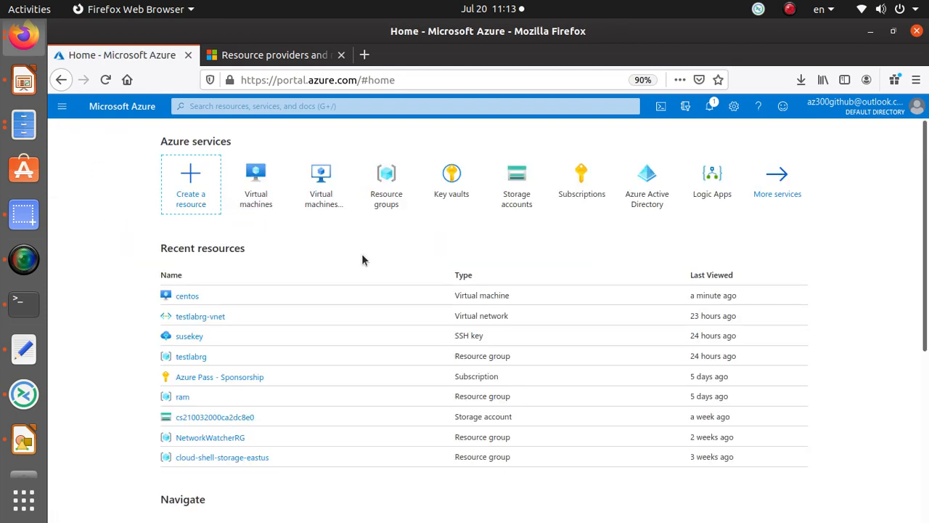
# Step: Open the centos VM's overview and check its Running status, private IP, vCPUs and RAM
pyautogui.click(255, 193)
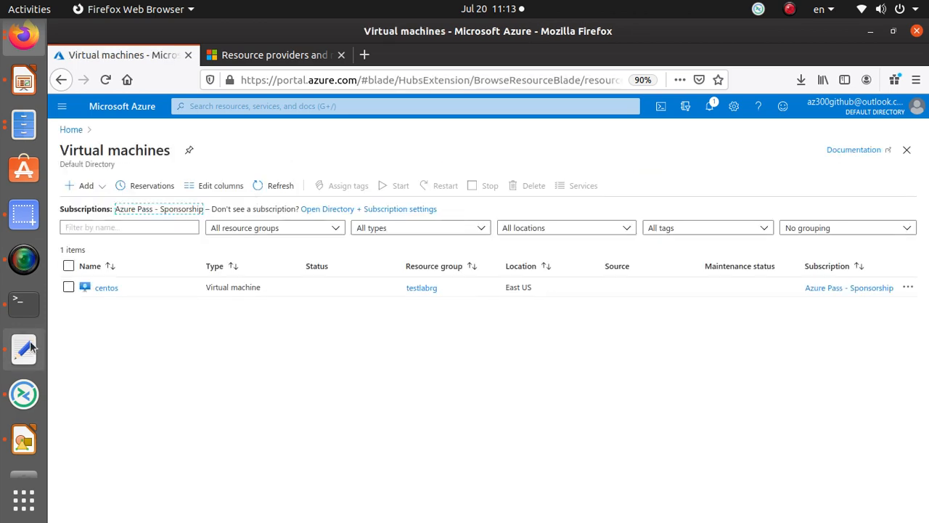
pyautogui.click(103, 288)
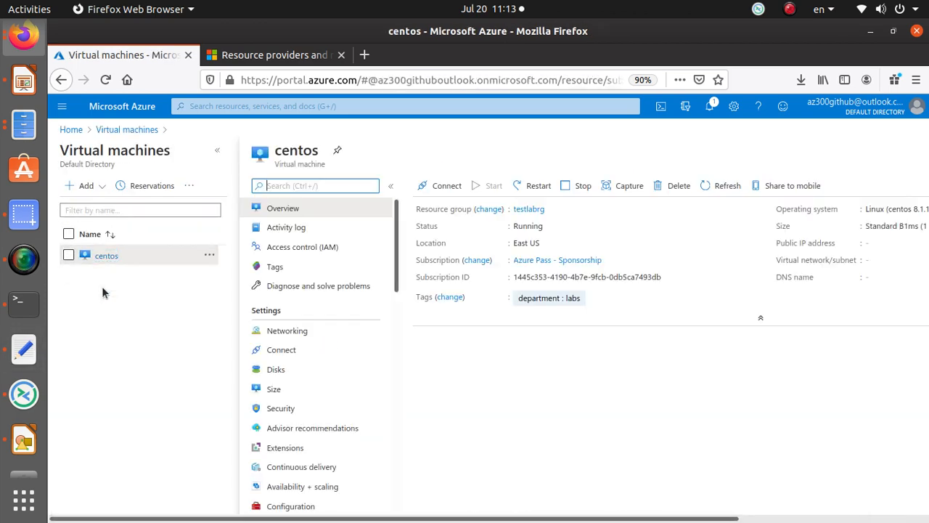
pyautogui.doubleClick(528, 226)
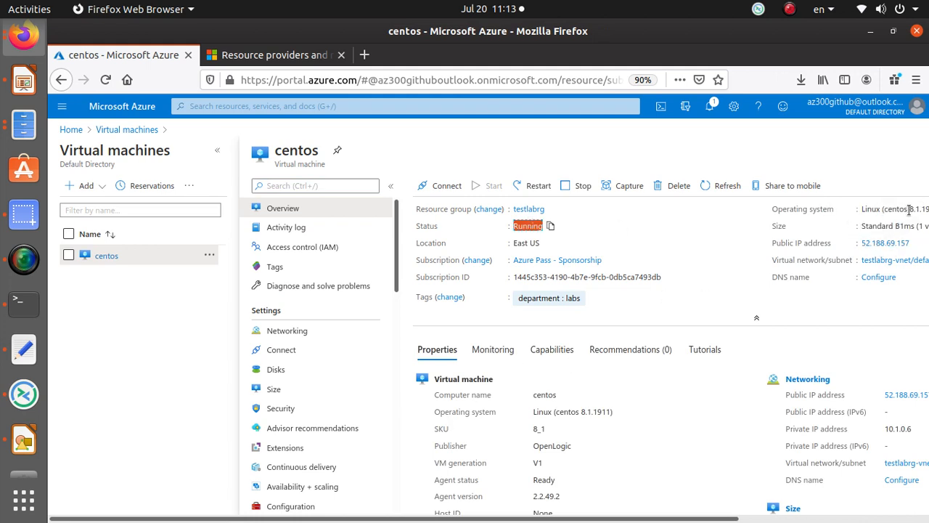
pyautogui.scroll(-2, 528, 410)
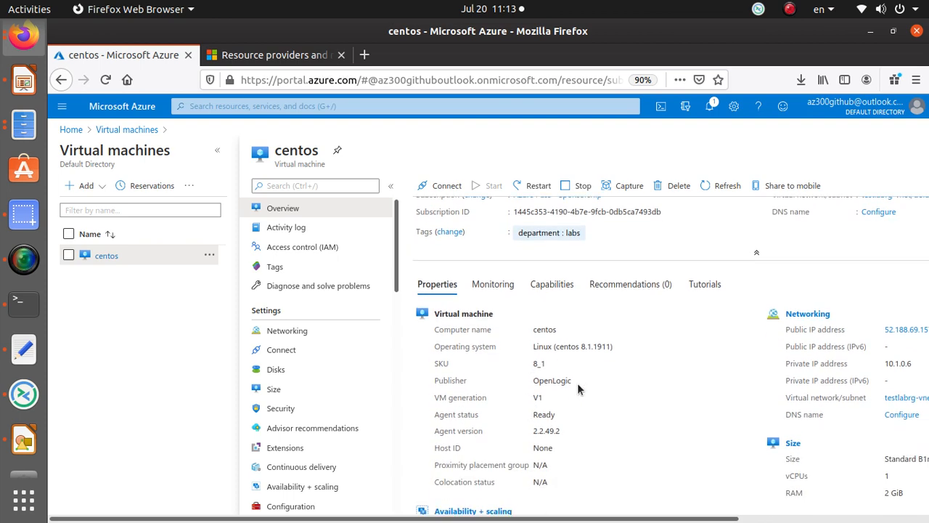
pyautogui.doubleClick(904, 366)
pyautogui.scroll(-3, 904, 365)
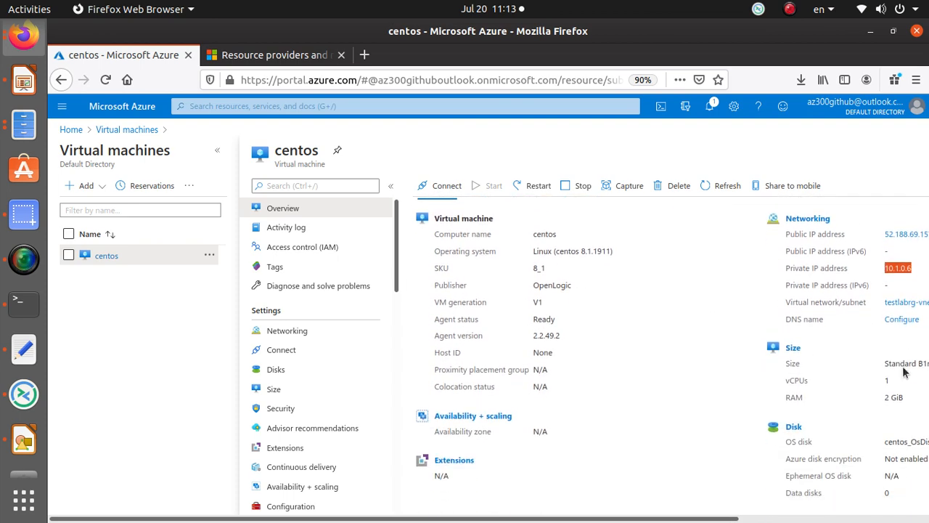
pyautogui.doubleClick(804, 377)
pyautogui.doubleClick(799, 395)
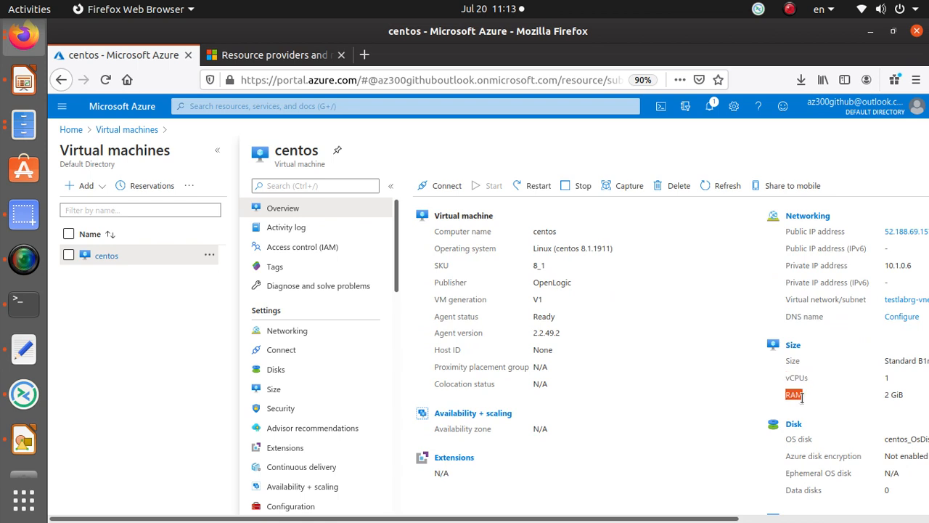
# Step: Open the VM's Connect page for SSH
pyautogui.scroll(-2, 661, 358)
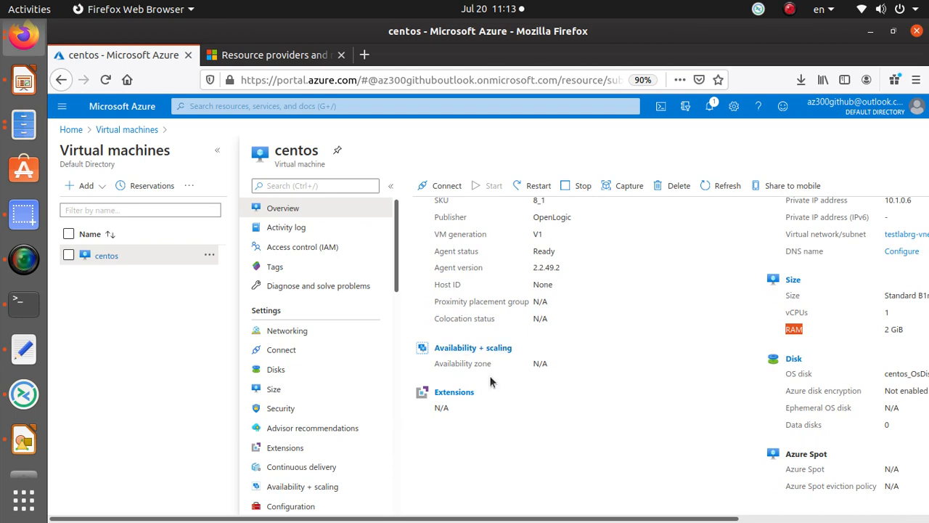
pyautogui.scroll(-1, 491, 381)
pyautogui.scroll(5, 491, 383)
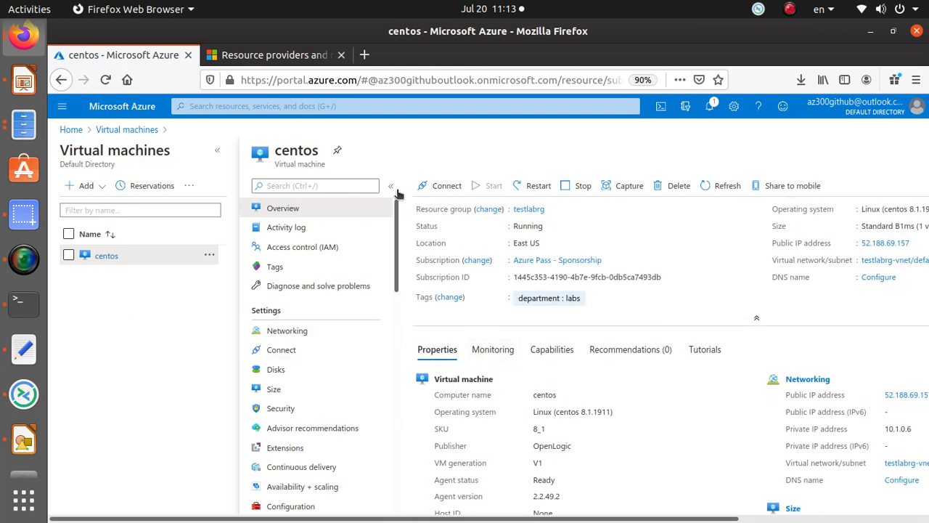
pyautogui.click(448, 190)
pyautogui.click(450, 208)
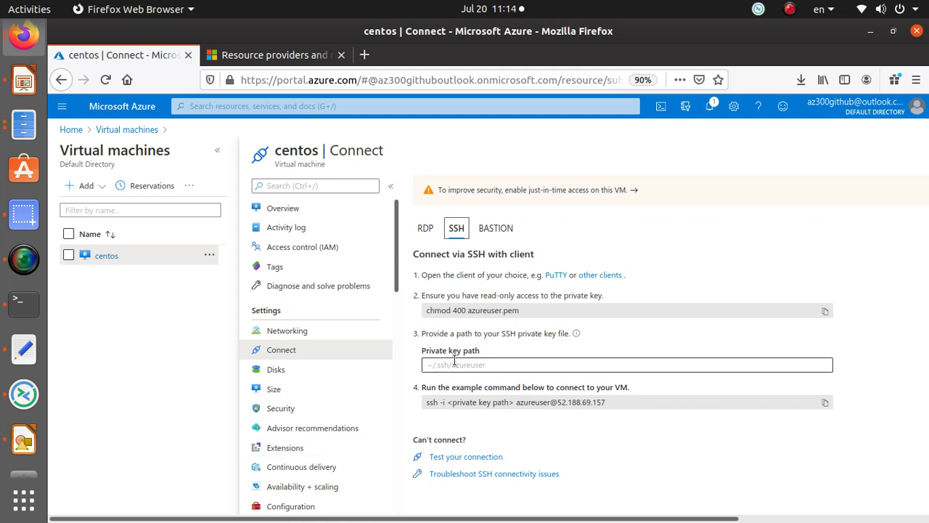
pyautogui.moveTo(437, 389); pyautogui.dragTo(666, 390)
pyautogui.click(563, 405)
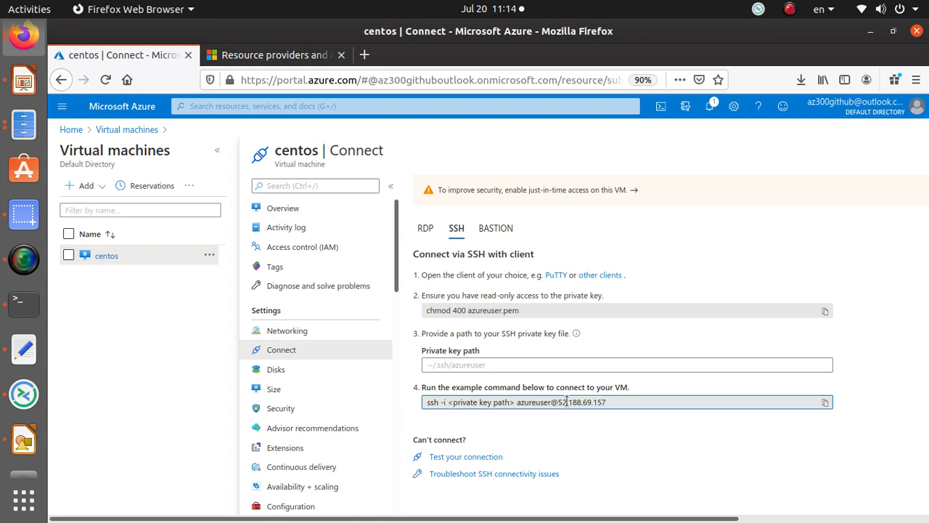
pyautogui.click(827, 404)
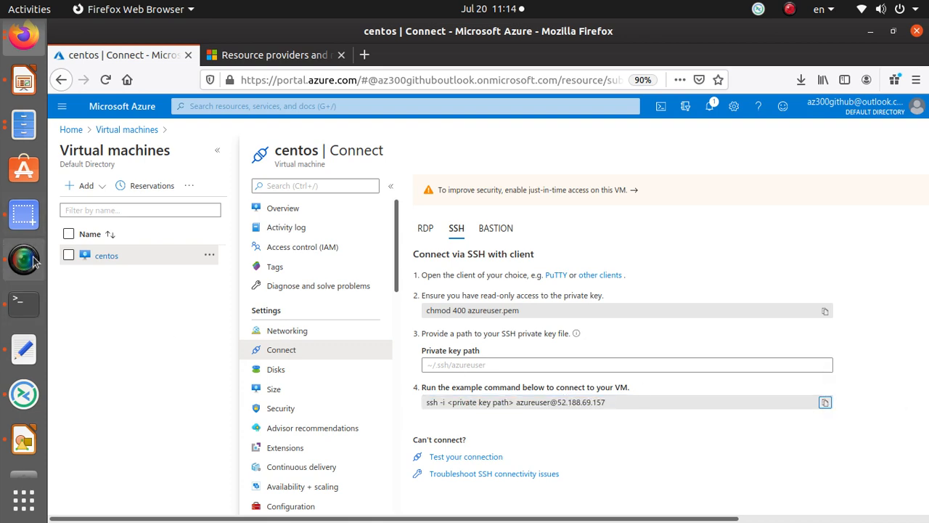
pyautogui.click(24, 304)
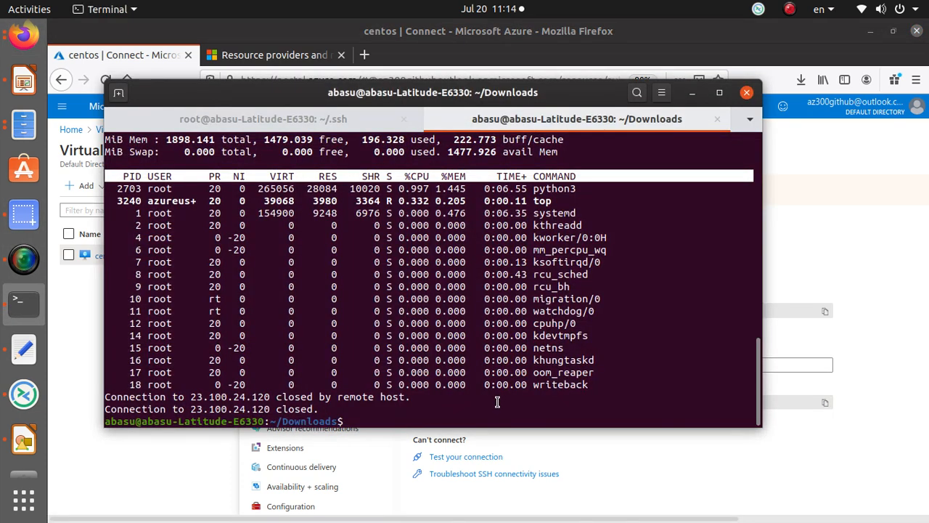
# Step: List the Downloads folder, then paste and run the copied placeholder ssh command
pyautogui.write('ls')
pyautogui.press('Return')
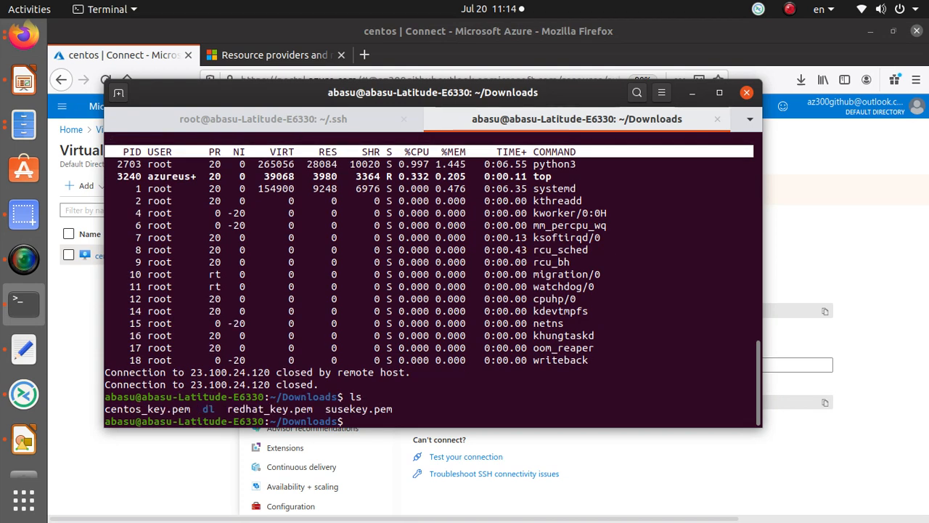
pyautogui.doubleClick(185, 409)
pyautogui.click(489, 408)
pyautogui.rightClick(489, 408)
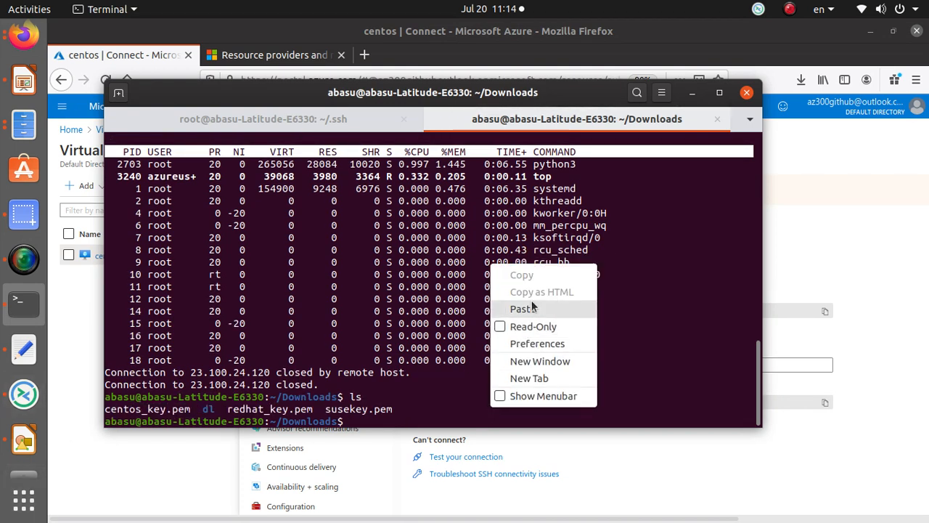
pyautogui.click(522, 309)
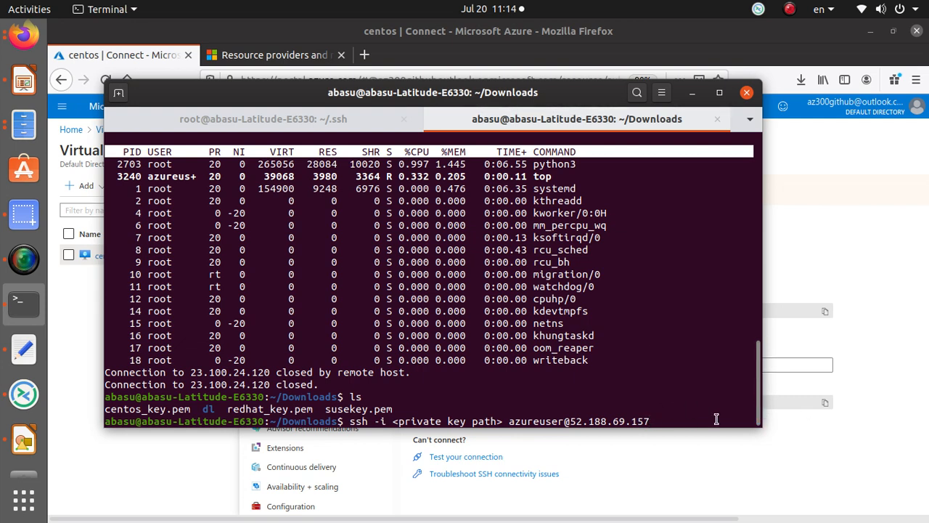
pyautogui.press('Return')
pyautogui.press('Up')
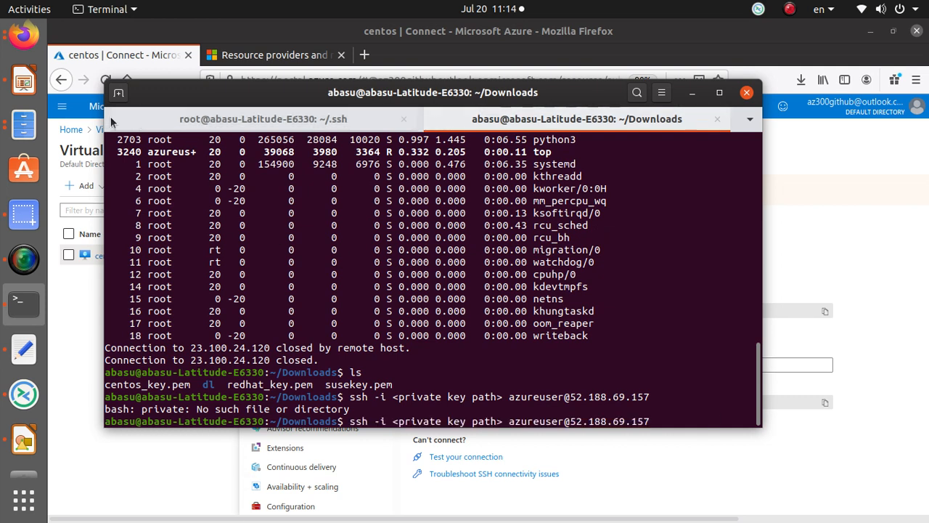
# Step: In a new tab, paste the ssh command and replace the key placeholder with centos_key.pem
pyautogui.click(120, 95)
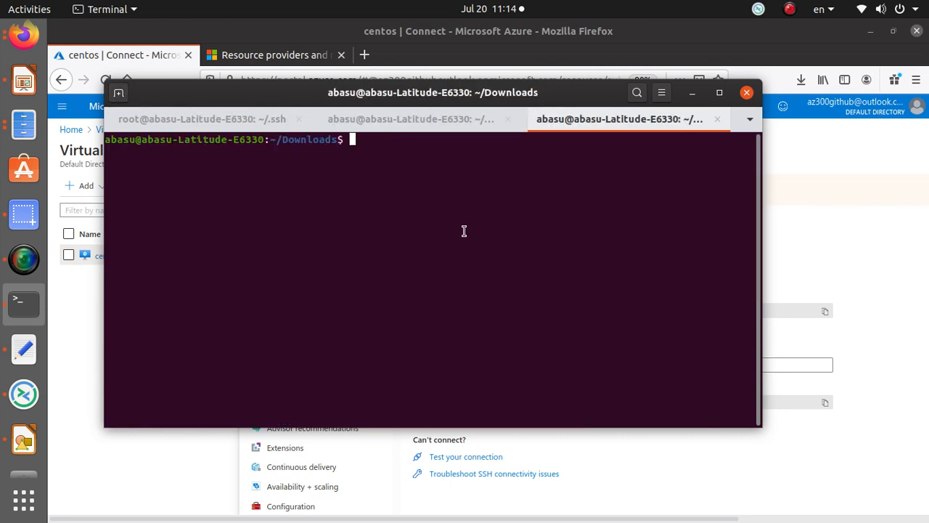
pyautogui.rightClick(469, 207)
pyautogui.click(542, 252)
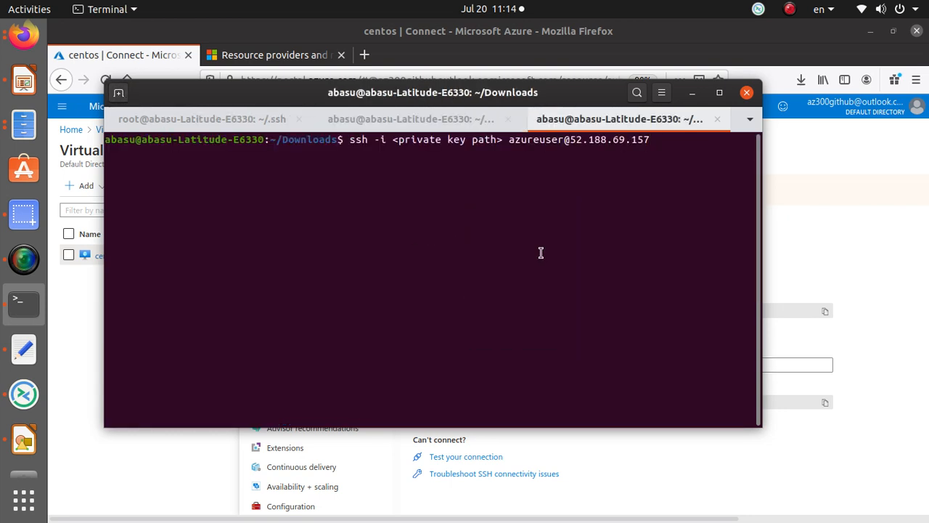
pyautogui.press('Left')
pyautogui.press('Left')
pyautogui.press('Left')
pyautogui.press('Left')
pyautogui.press('Left')
pyautogui.press('Left')
pyautogui.press('Left')
pyautogui.press('Left')
pyautogui.press('Left')
pyautogui.press('Left')
pyautogui.press('Left')
pyautogui.press('Left')
pyautogui.press('Left')
pyautogui.press('Left')
pyautogui.press('Left')
pyautogui.press('Left')
pyautogui.press('Left')
pyautogui.press('Left')
pyautogui.press('Left')
pyautogui.press('Left')
pyautogui.press('Left')
pyautogui.press('Left')
pyautogui.press('Left')
pyautogui.press('Left')
pyautogui.press('BackSpace')
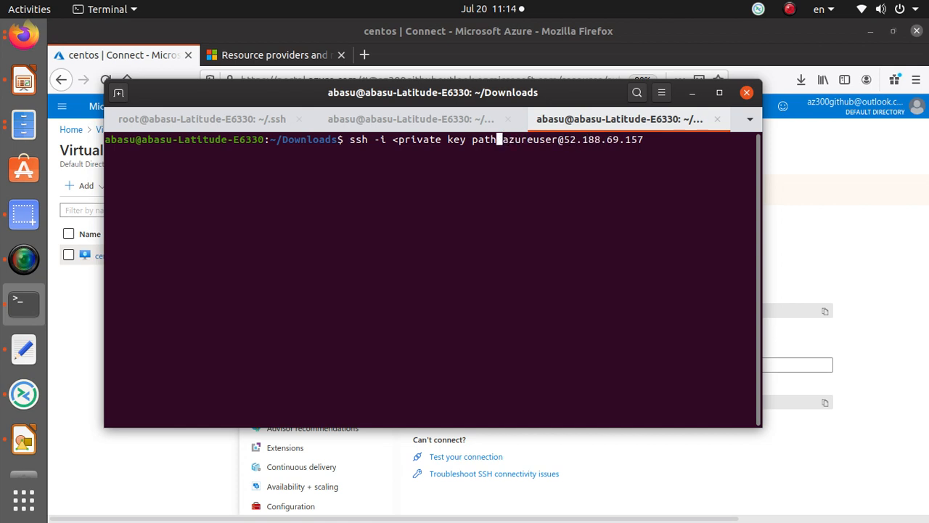
pyautogui.press('BackSpace')
pyautogui.press('BackSpace')
pyautogui.press('BackSpace')
pyautogui.press('BackSpace')
pyautogui.press('BackSpace')
pyautogui.press('BackSpace')
pyautogui.press('BackSpace')
pyautogui.press('BackSpace')
pyautogui.press('BackSpace')
pyautogui.press('BackSpace')
pyautogui.press('BackSpace')
pyautogui.press('BackSpace')
pyautogui.press('BackSpace')
pyautogui.press('BackSpace')
pyautogui.press('BackSpace')
pyautogui.press('BackSpace')
pyautogui.press('BackSpace')
pyautogui.write('cd')
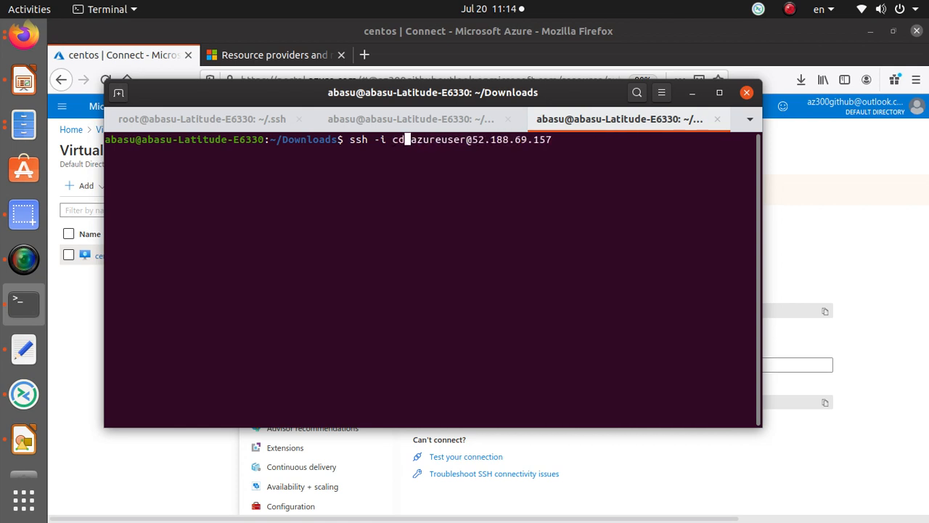
pyautogui.press('BackSpace')
pyautogui.press('BackSpace')
pyautogui.write('centos_key.pem')
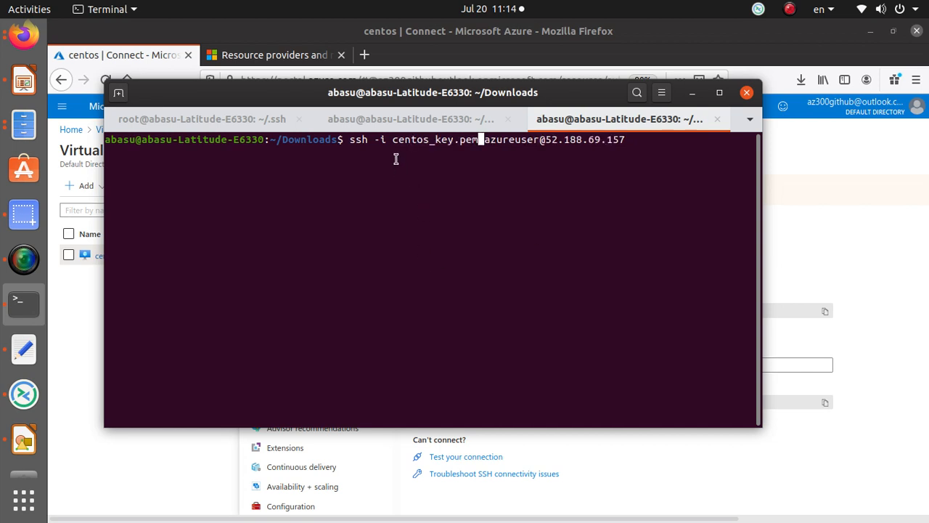
pyautogui.moveTo(398, 139); pyautogui.dragTo(477, 139)
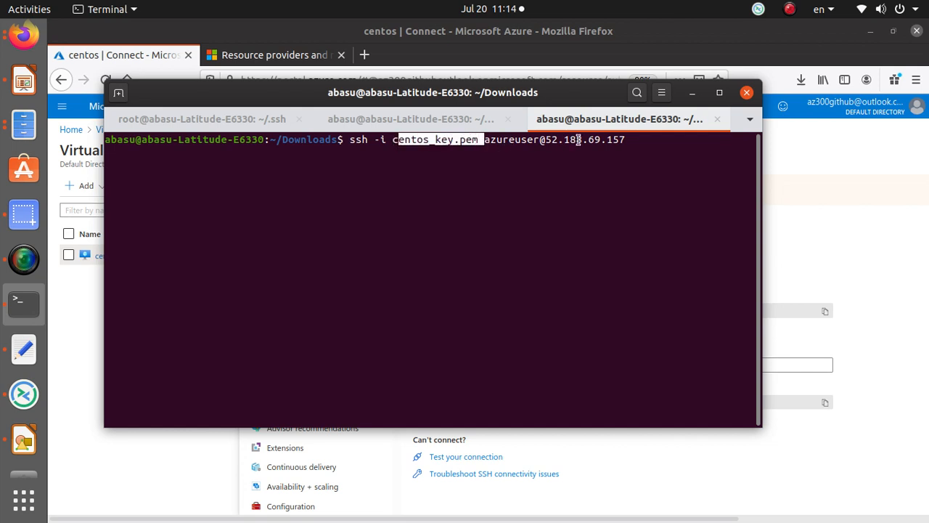
pyautogui.moveTo(480, 140); pyautogui.dragTo(628, 141)
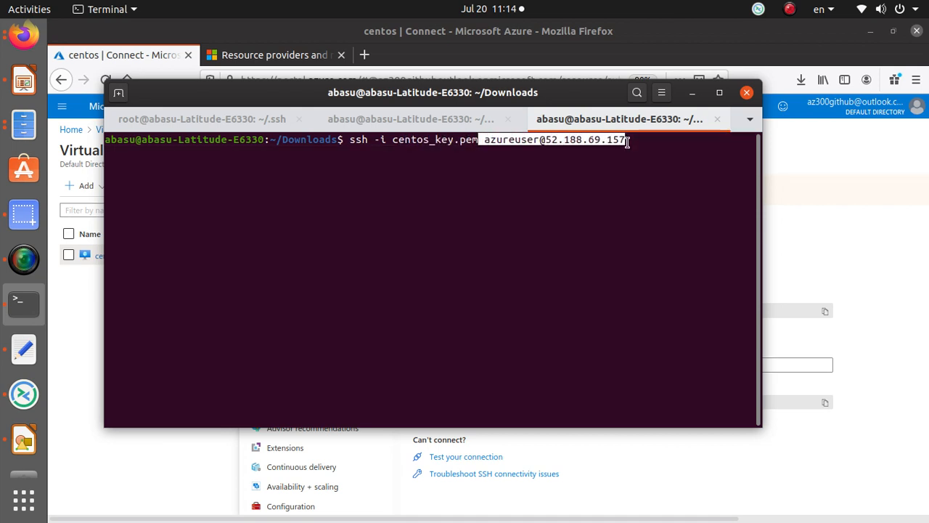
pyautogui.click(643, 145)
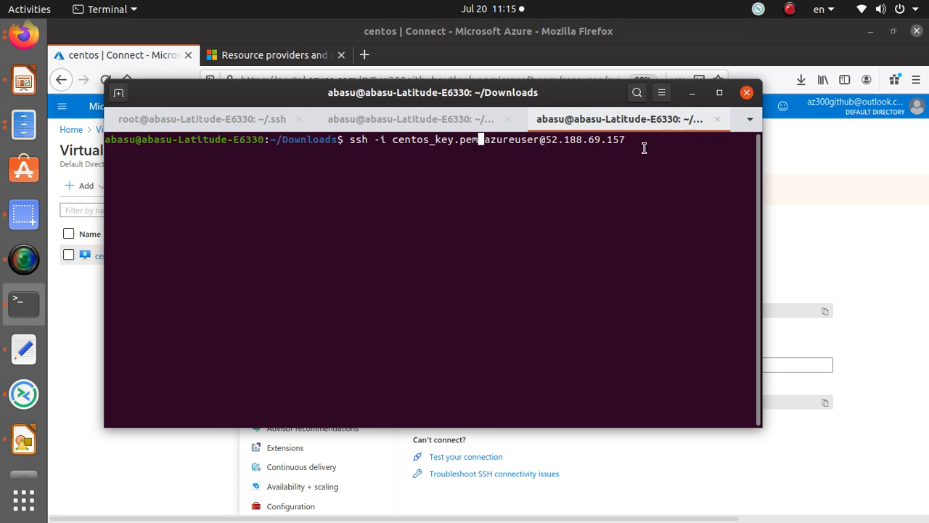
pyautogui.press('Return')
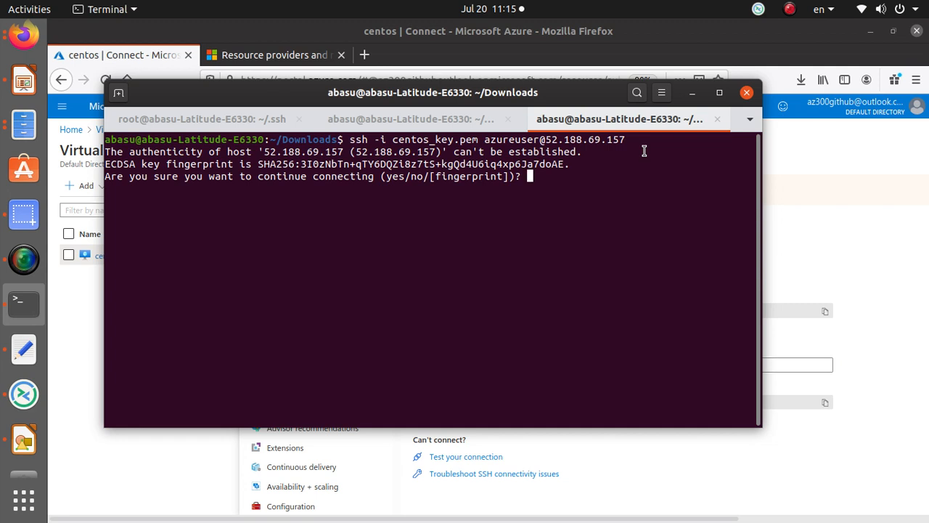
pyautogui.write('yes')
pyautogui.press('Return')
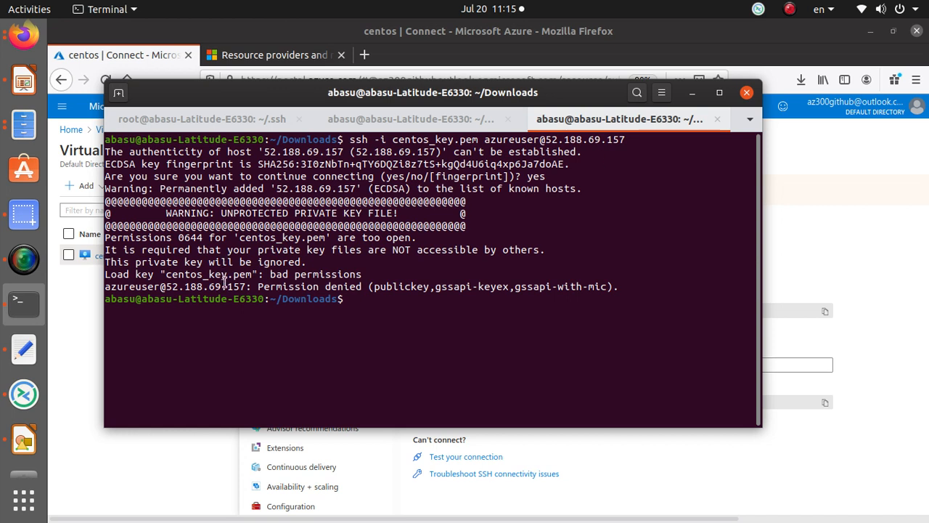
# Step: Read the warning that the key file's 0644 permissions are too open
pyautogui.moveTo(411, 213); pyautogui.dragTo(754, 213)
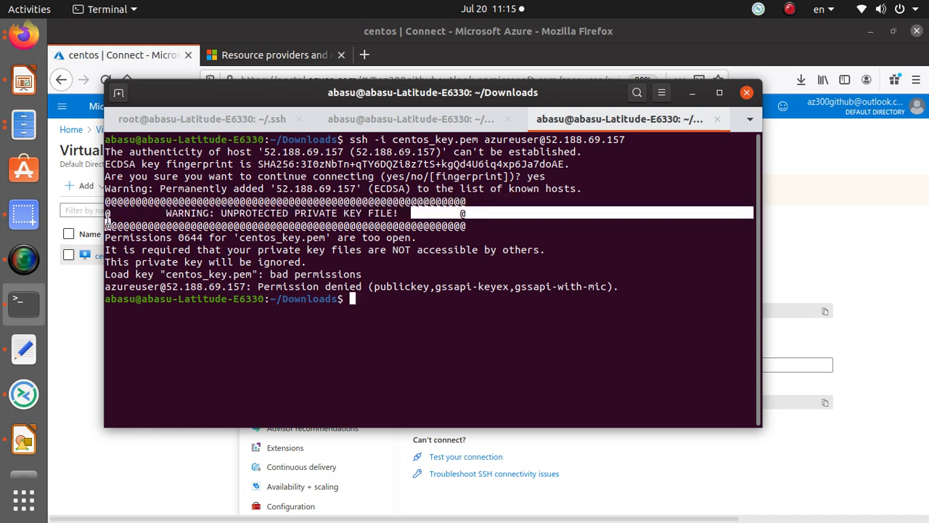
pyautogui.moveTo(92, 218); pyautogui.dragTo(104, 212)
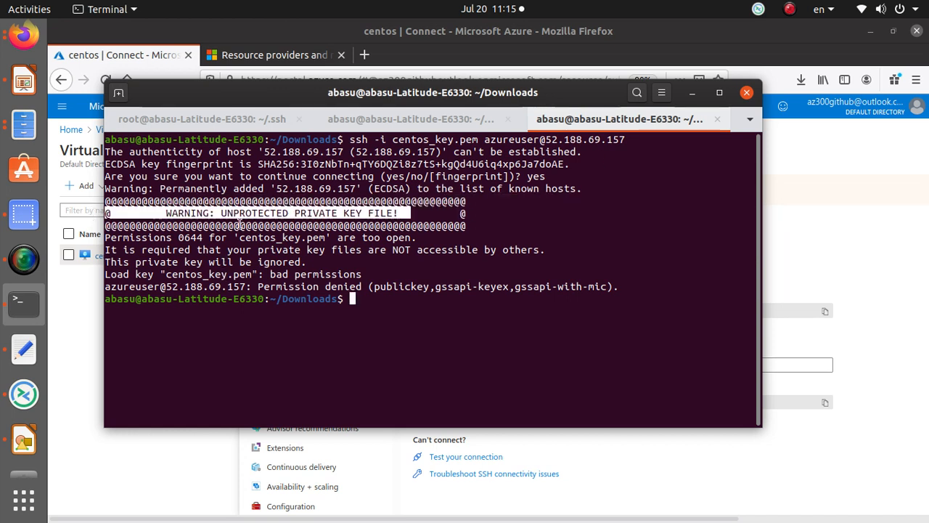
pyautogui.click(199, 238)
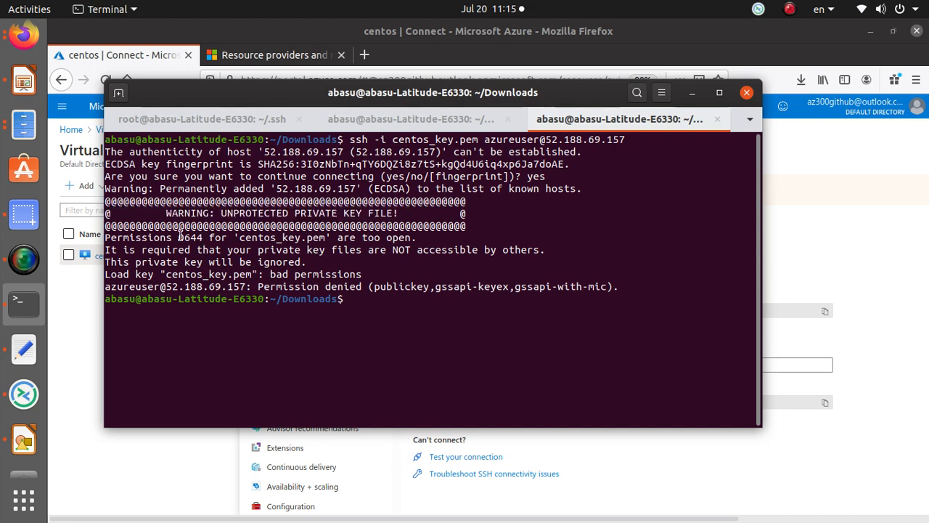
pyautogui.moveTo(178, 237); pyautogui.dragTo(428, 235)
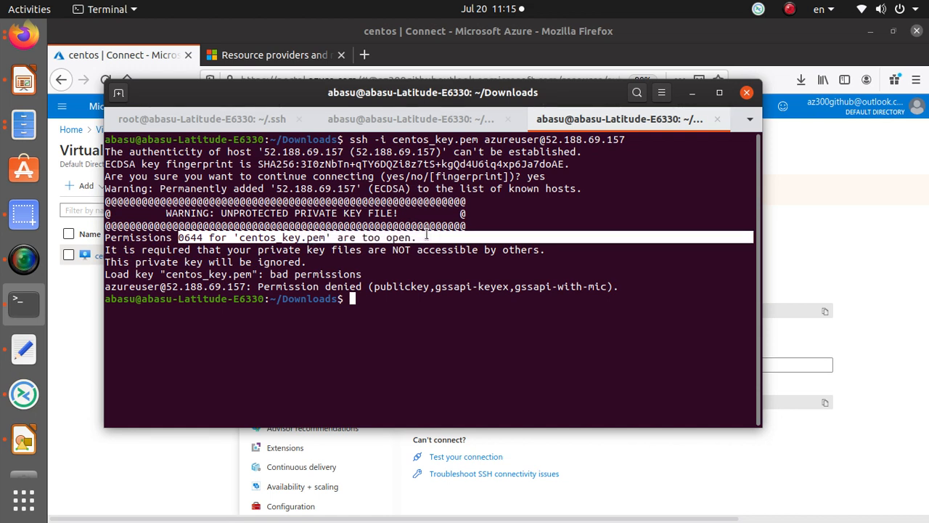
# Step: Copy the chmod 400 azureuser.pem command from the Azure Connect page
pyautogui.click(813, 256)
pyautogui.click(483, 310)
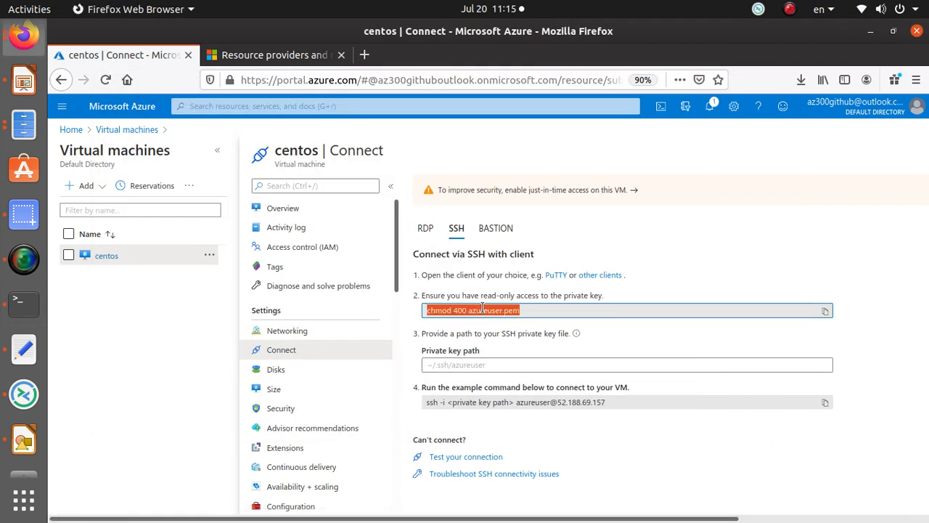
pyautogui.rightClick(483, 310)
pyautogui.press('Escape')
pyautogui.click(825, 311)
# Step: In Terminal, run the pasted chmod command with sudo and enter the account password
pyautogui.click(23, 300)
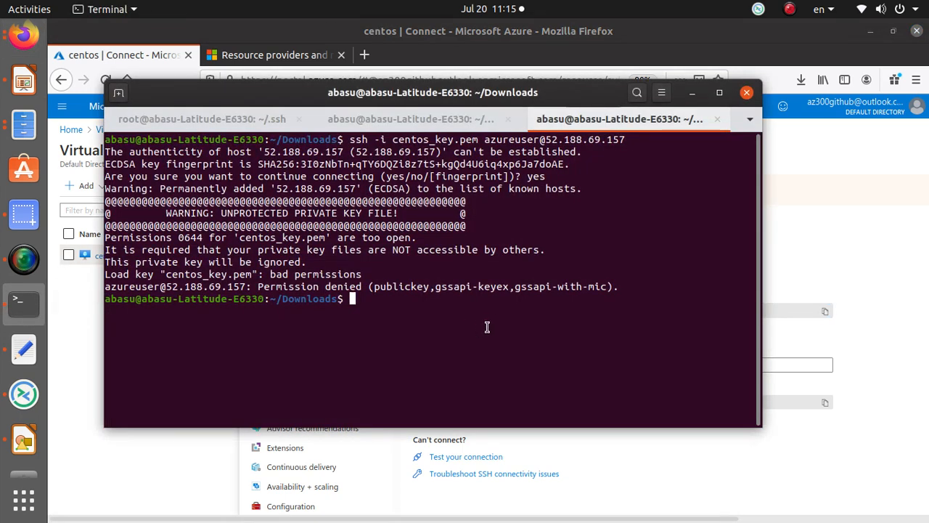
pyautogui.press('Return')
pyautogui.press('Return')
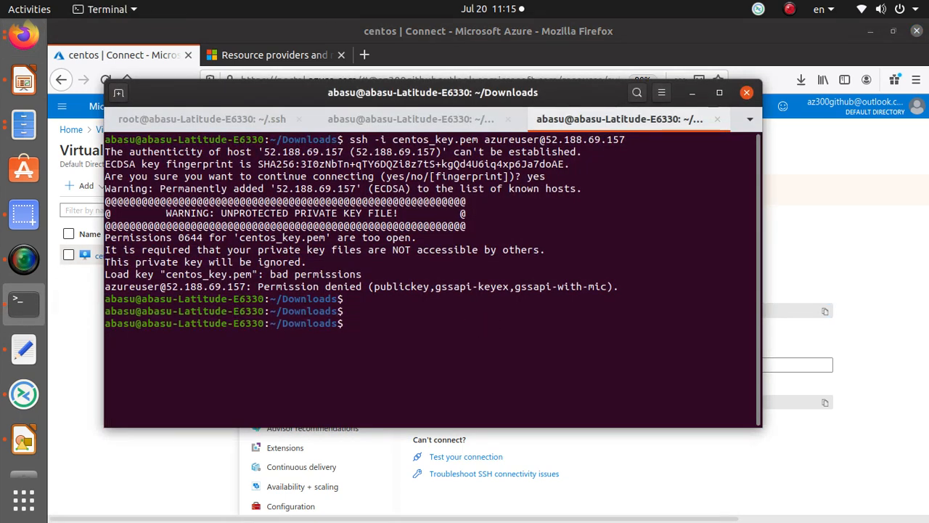
pyautogui.write('sudo')
pyautogui.rightClick(533, 326)
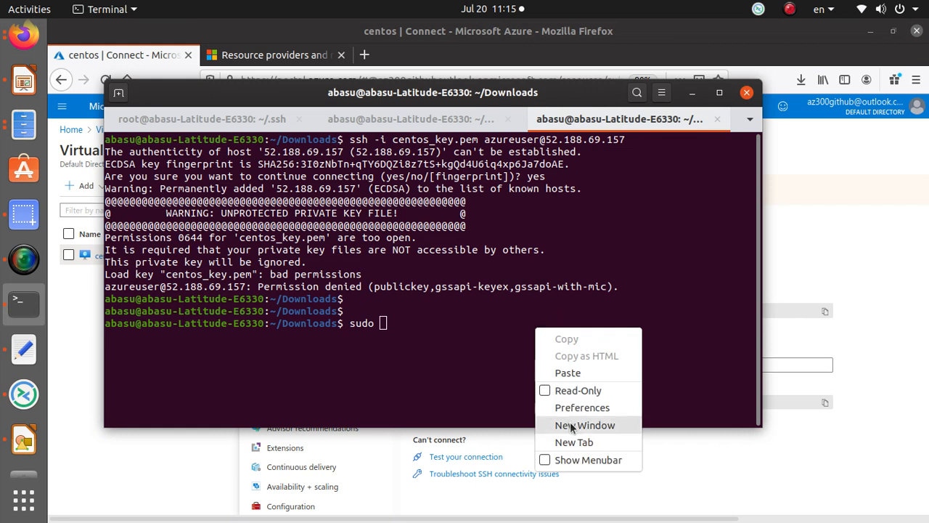
pyautogui.click(540, 372)
pyautogui.press('Return')
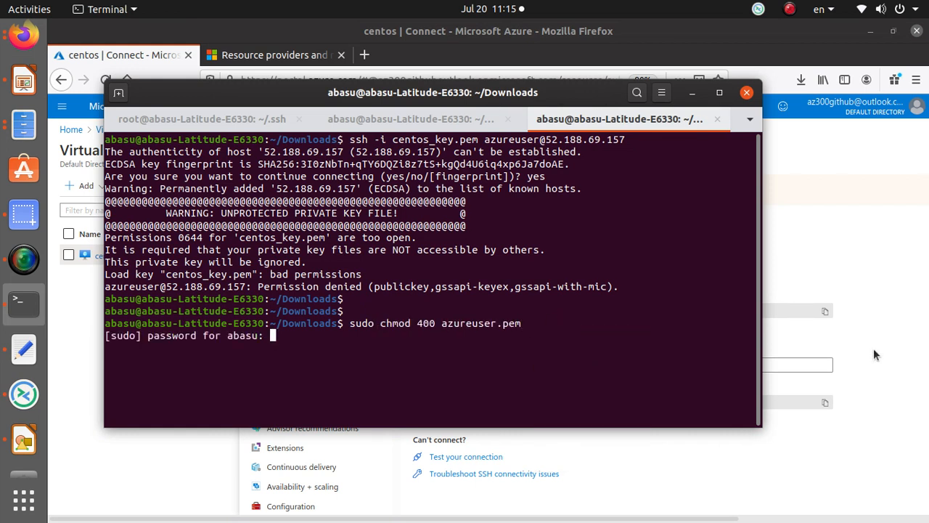
pyautogui.press('Return')
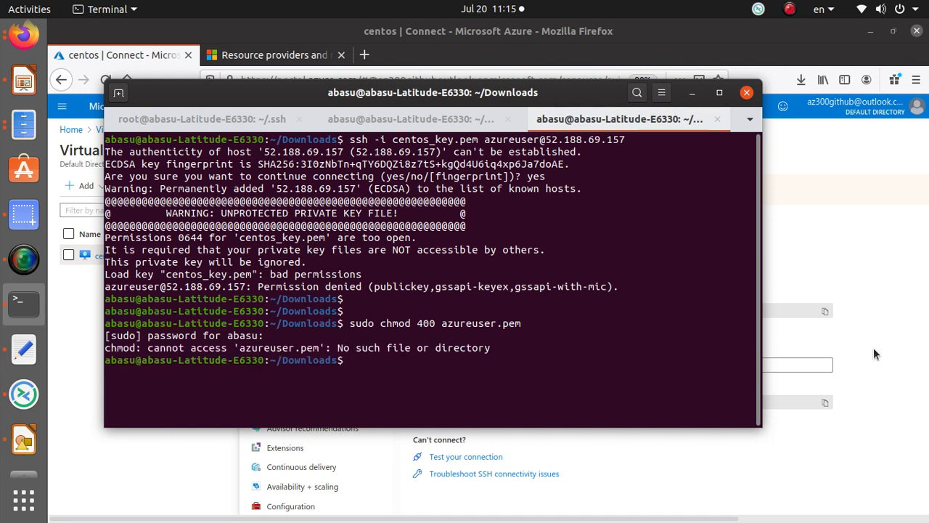
# Step: Correct the file name and run chmod 400 centos_key.pem
pyautogui.press('Up')
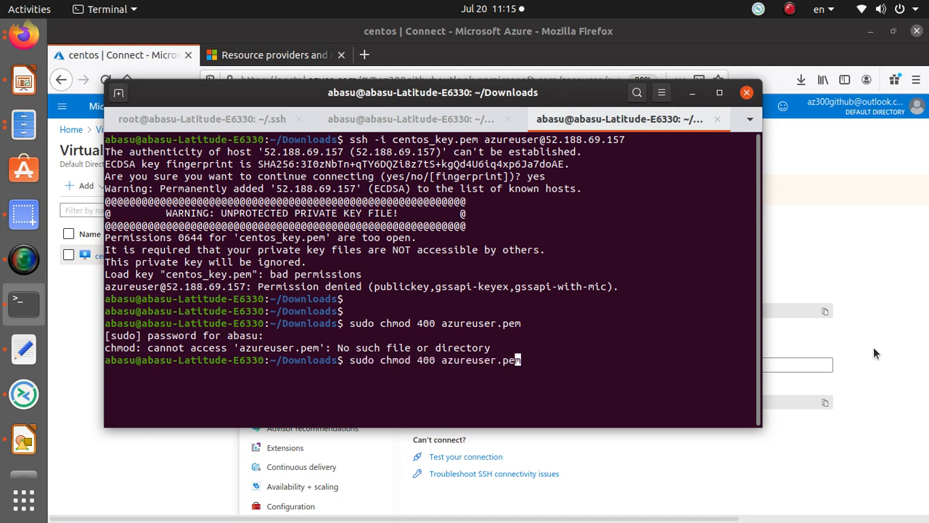
pyautogui.press('Left')
pyautogui.press('Left')
pyautogui.press('Left')
pyautogui.press('Left')
pyautogui.press('Left')
pyautogui.press('BackSpace')
pyautogui.press('BackSpace')
pyautogui.press('BackSpace')
pyautogui.press('BackSpace')
pyautogui.press('BackSpace')
pyautogui.press('BackSpace')
pyautogui.press('BackSpace')
pyautogui.press('BackSpace')
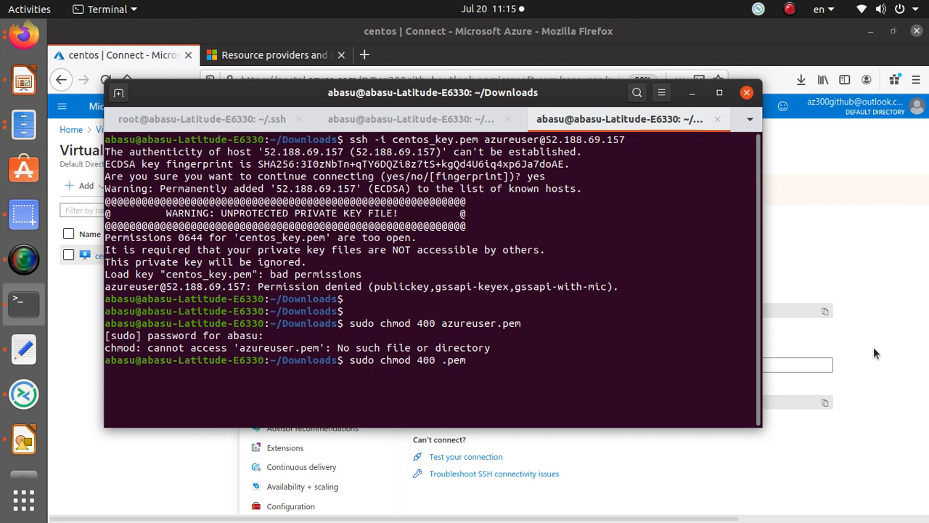
pyautogui.write('centos_key.pem')
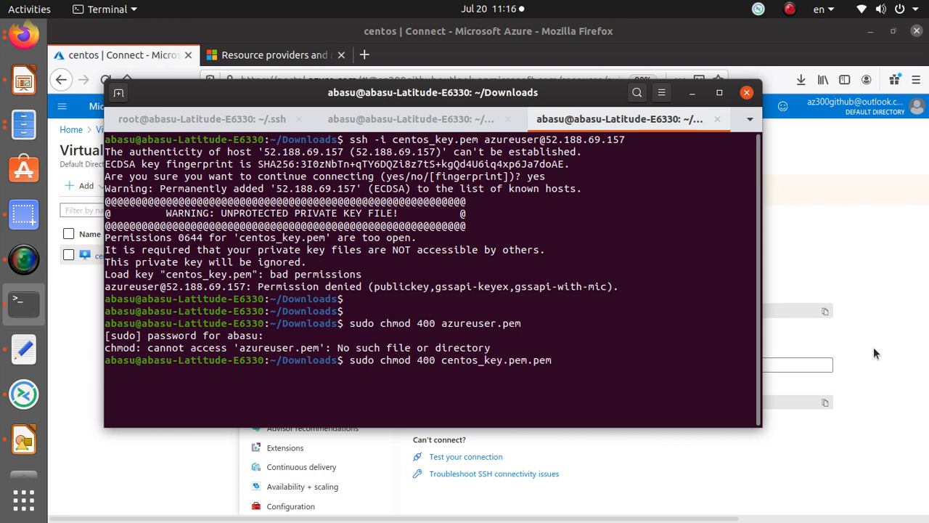
pyautogui.press('Delete')
pyautogui.press('Delete')
pyautogui.press('Delete')
pyautogui.press('Delete')
pyautogui.press('Return')
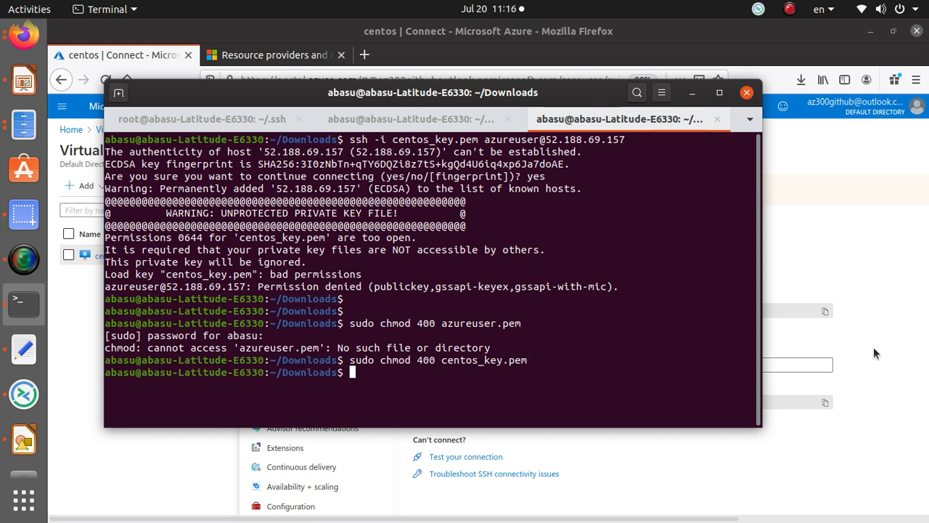
# Step: Recall the earlier ssh connection command at the prompt
pyautogui.press('Return')
pyautogui.press('Return')
pyautogui.press('Up')
pyautogui.press('Up')
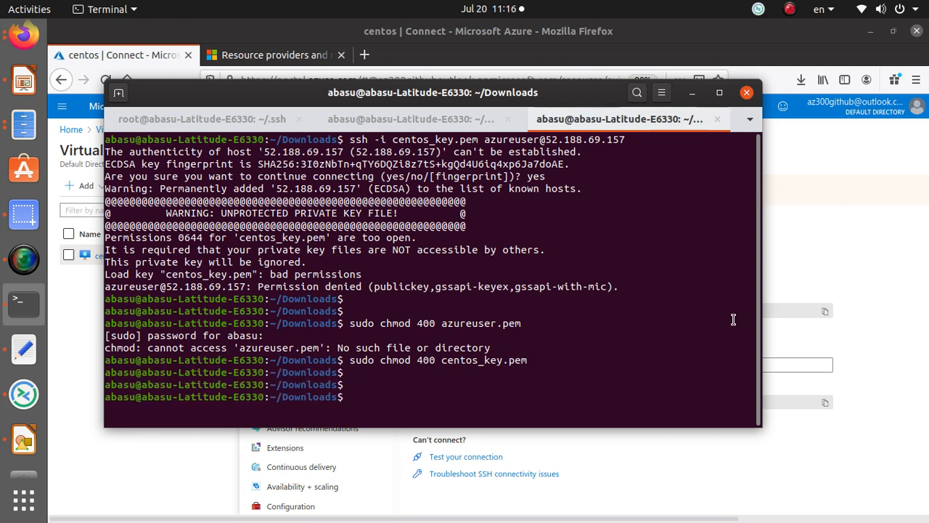
pyautogui.press('Up')
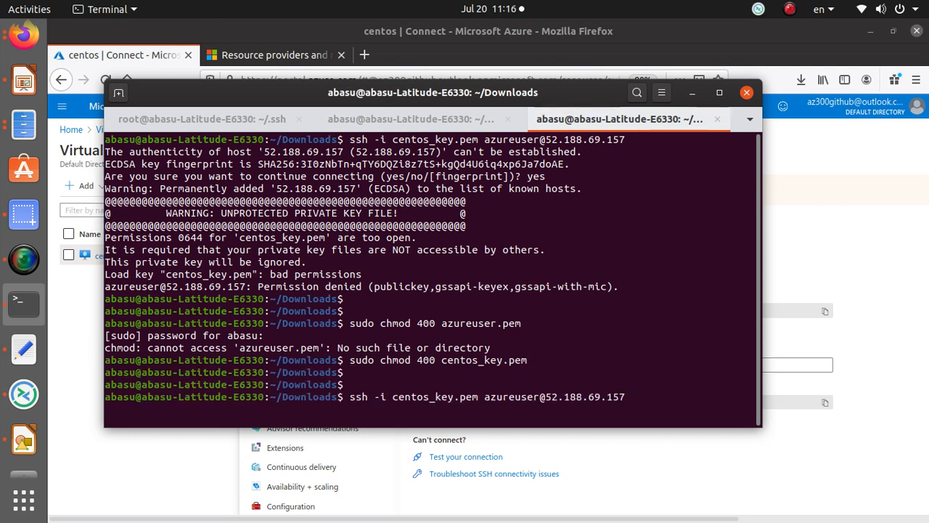
# Step: Connect to the VM over ssh, then run ls, ls /var and top
pyautogui.press('Return')
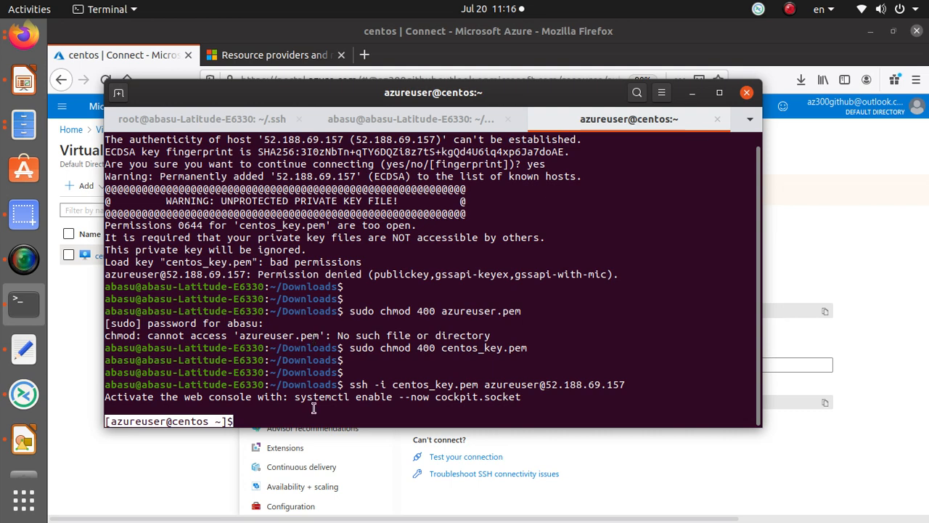
pyautogui.write('ls')
pyautogui.press('Return')
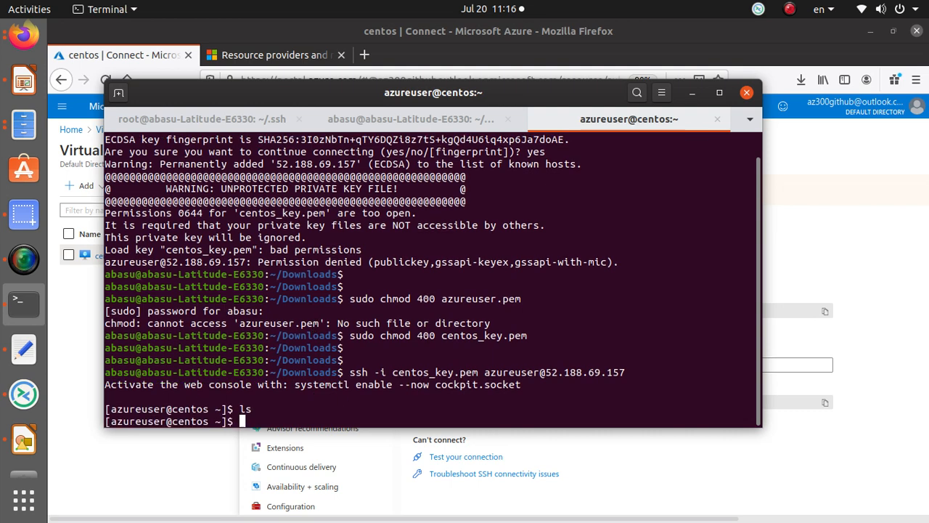
pyautogui.write('ls /va')
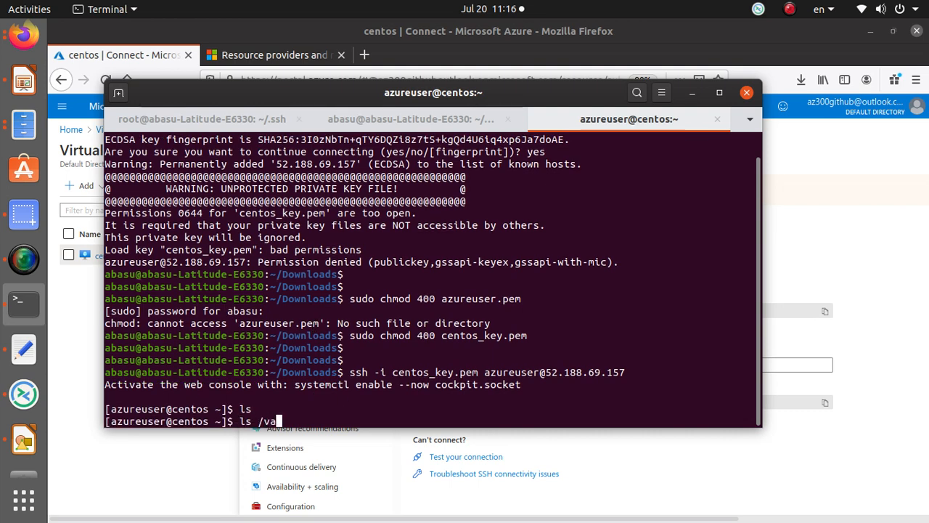
pyautogui.write('r')
pyautogui.press('Return')
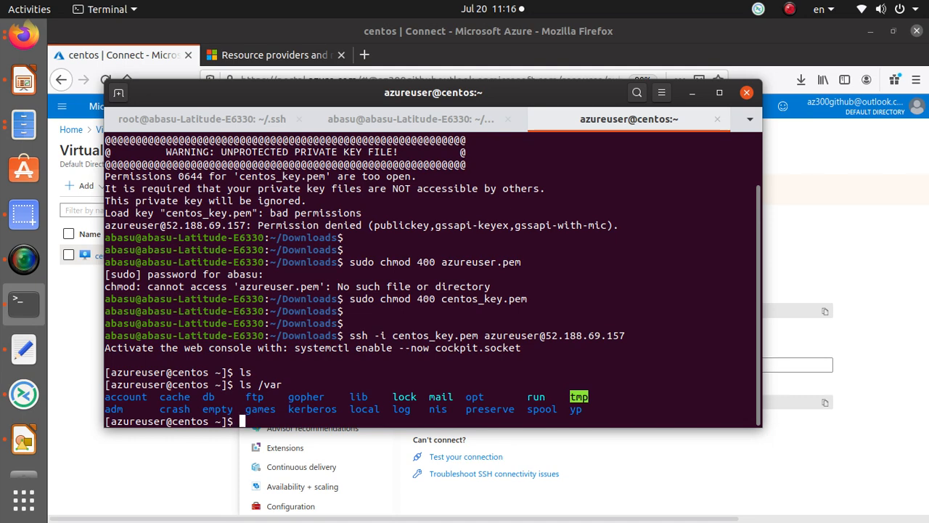
pyautogui.write('top')
pyautogui.press('Return')
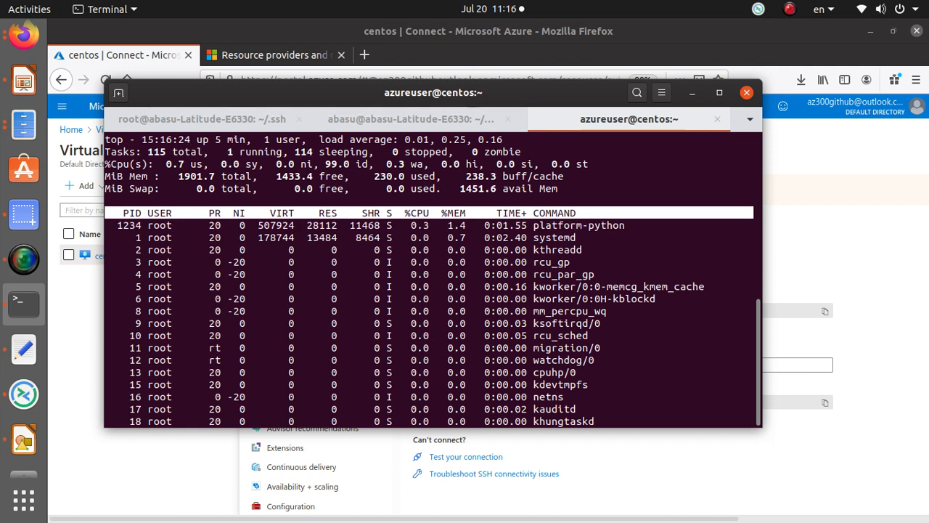
# Step: Note top's total memory, quit top with q, and bring the screen recorder forward
pyautogui.moveTo(197, 162); pyautogui.dragTo(252, 178)
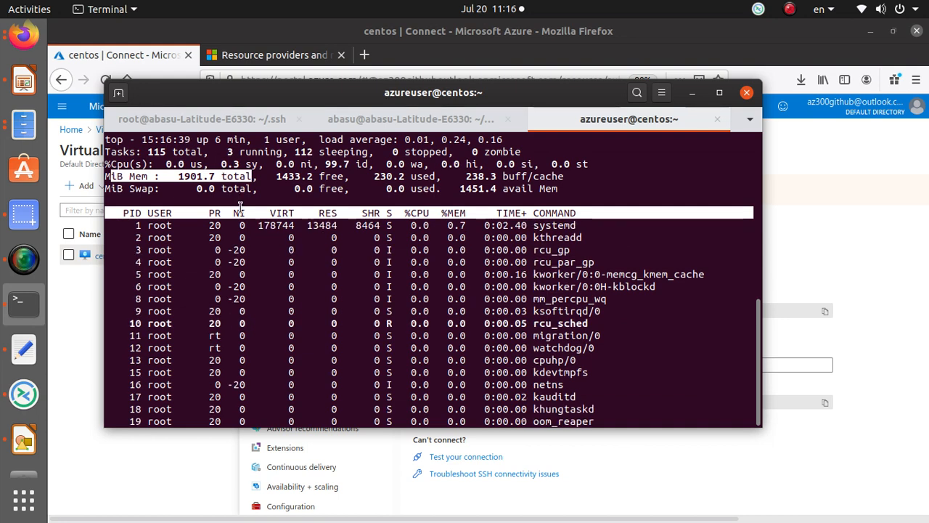
pyautogui.press('q')
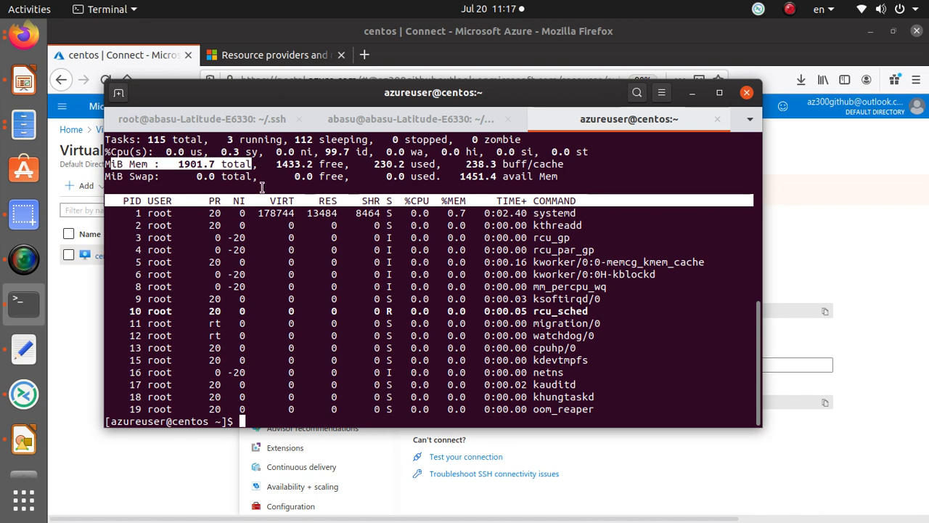
pyautogui.click(27, 266)
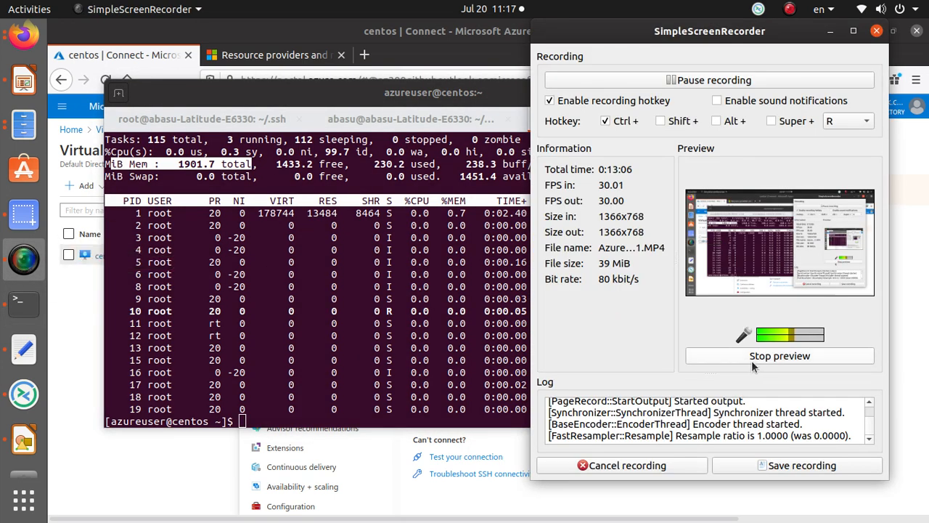